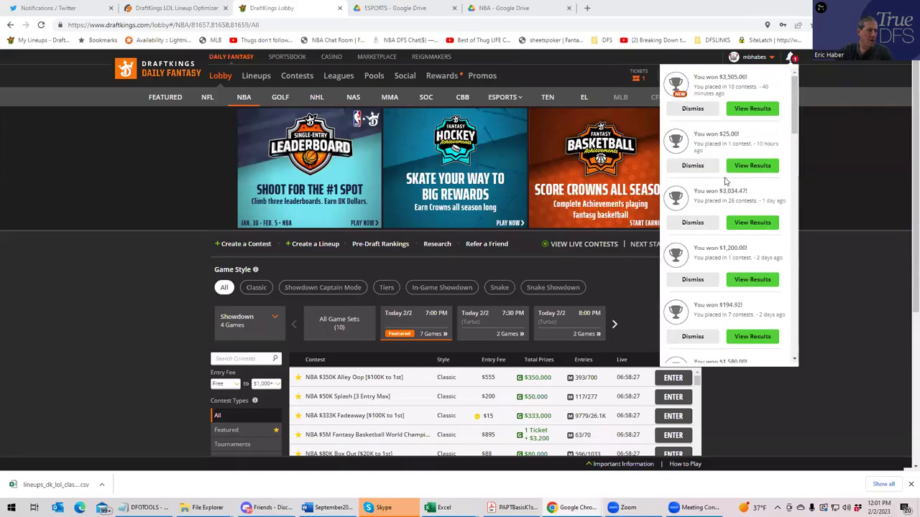
Step: Close the notifications dropdown to reveal NBA contests such as NBA $350K Alley Oop
left_click(872, 191)
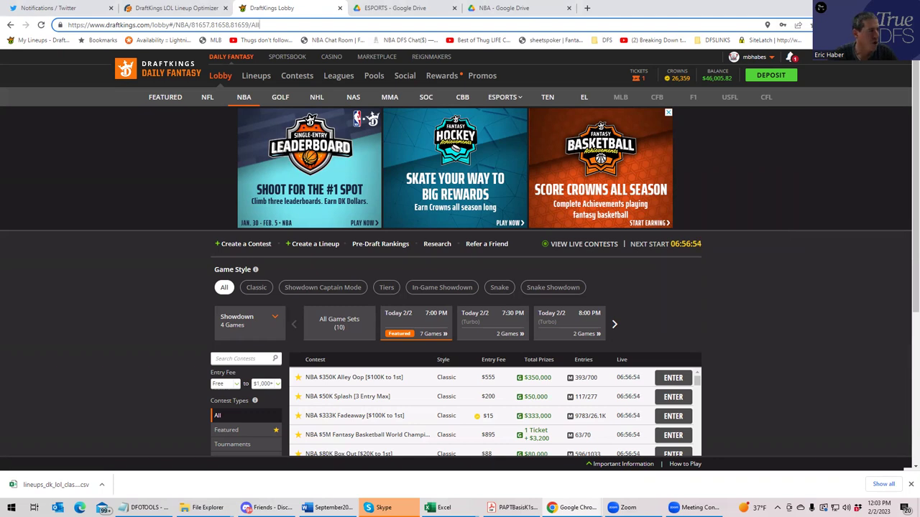
Step: Maximize NBADK_Proj and sort players by Sheets Value Score, largest first (209.87 on top)
key("alt+Tab")
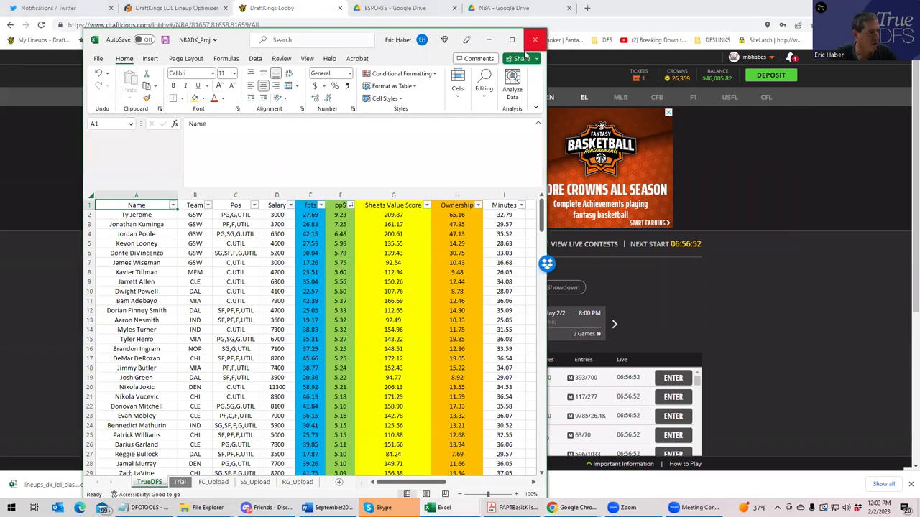
key("super+Up")
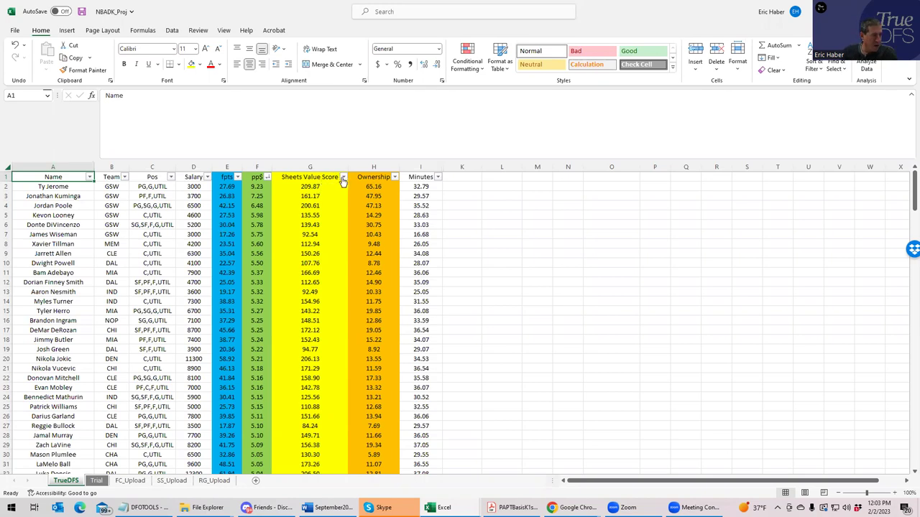
left_click(345, 180)
left_click(303, 202)
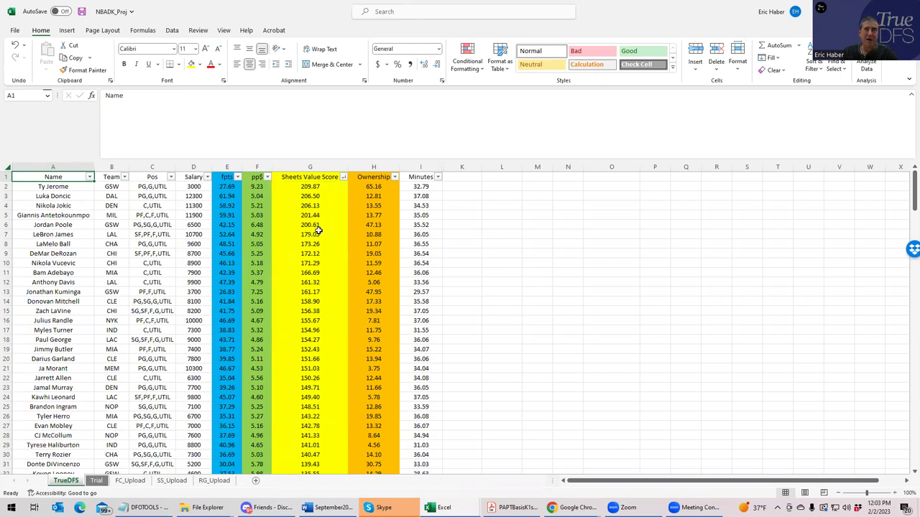
left_click(195, 186)
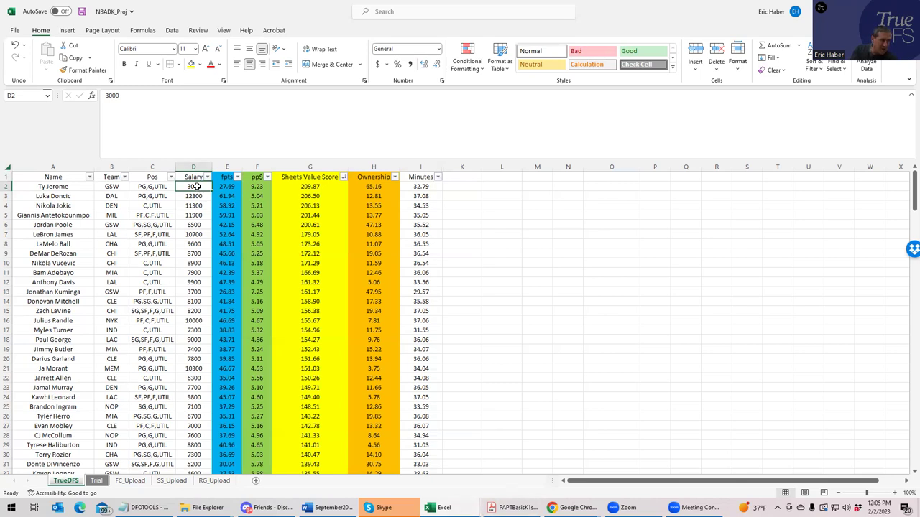
left_click(313, 183)
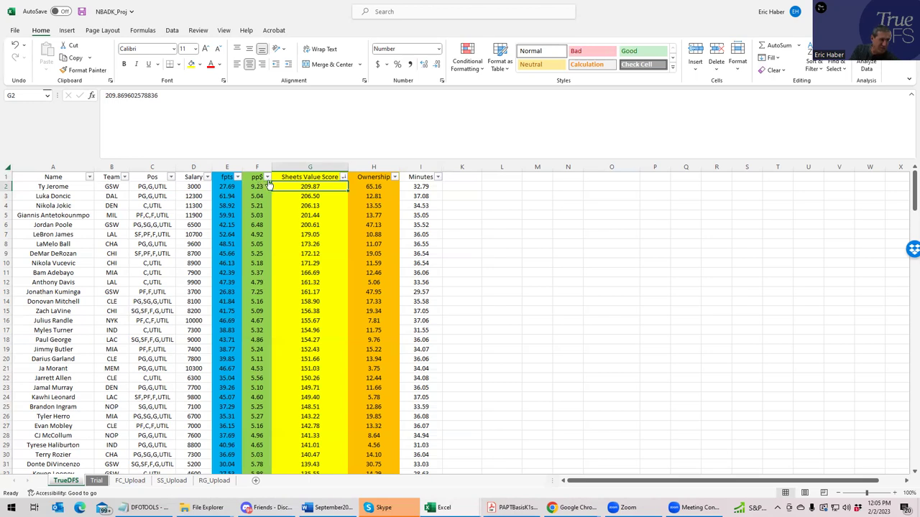
Step: Review the next players' salaries, including Giannis Antetokounmpo's
left_click(193, 197)
left_click(194, 207)
left_click(190, 215)
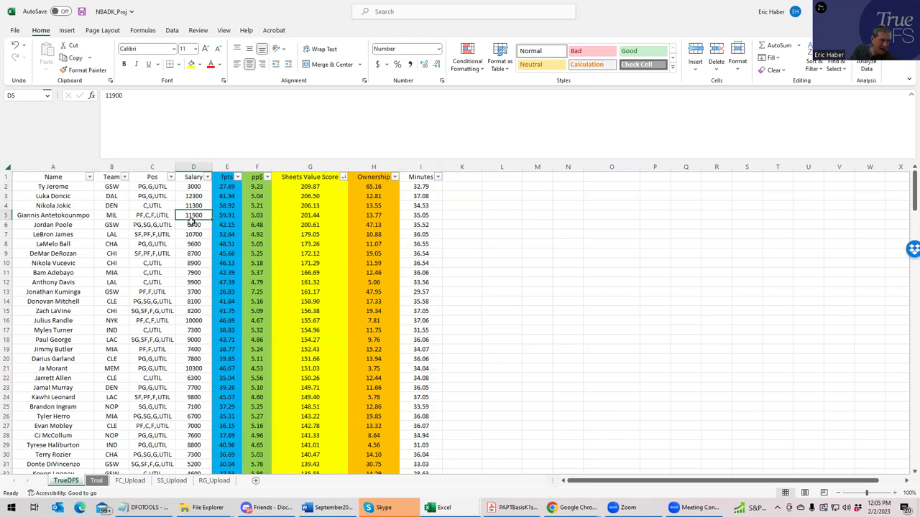
Step: Sort players by pp$ largest first and review Jonathan Kuminga's pp$ and the Ownership column
left_click(268, 178)
left_click(240, 198)
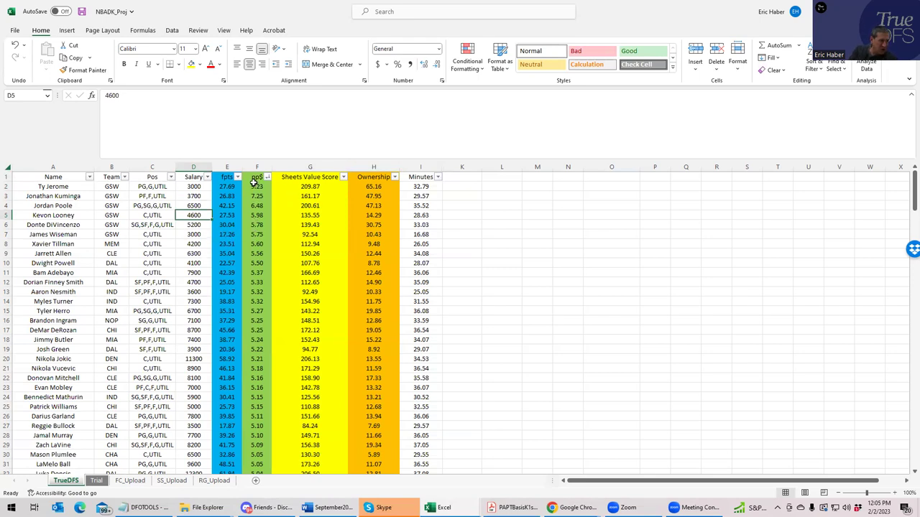
left_click(260, 198)
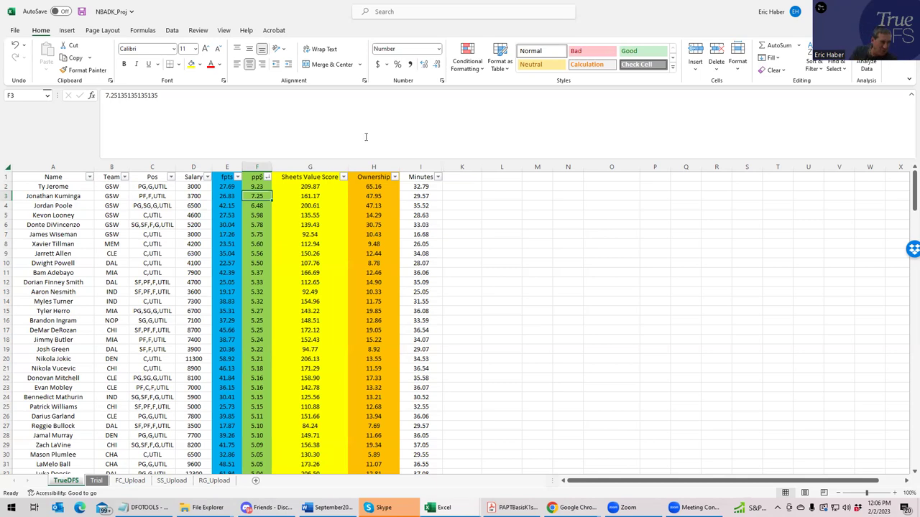
left_click(350, 179)
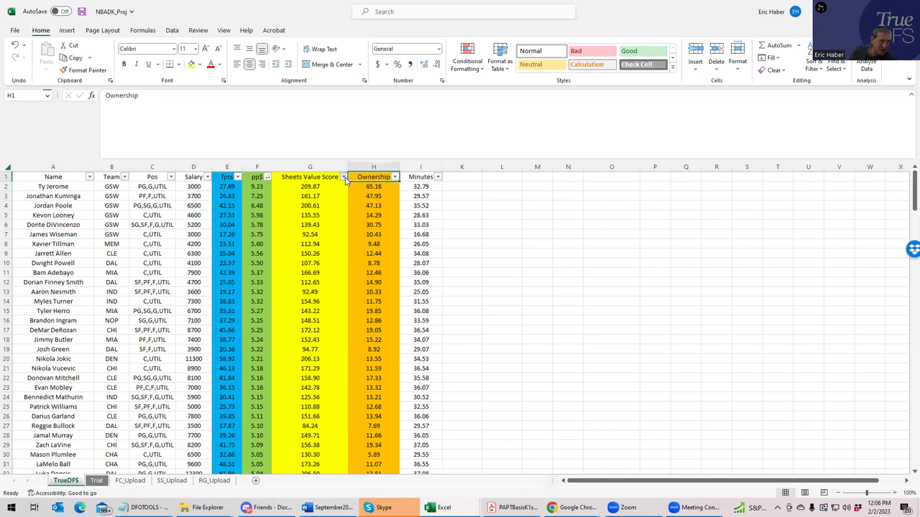
left_click(344, 177)
left_click(297, 200)
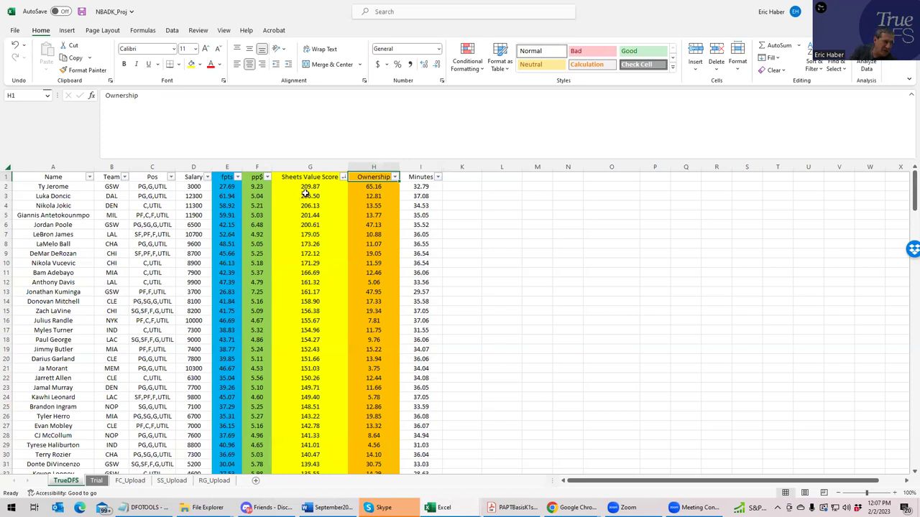
left_click(189, 186)
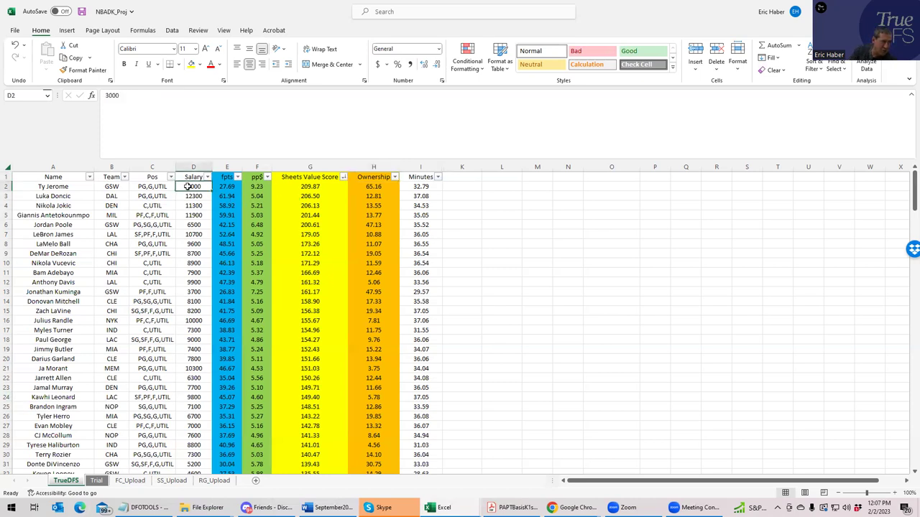
left_click(200, 224)
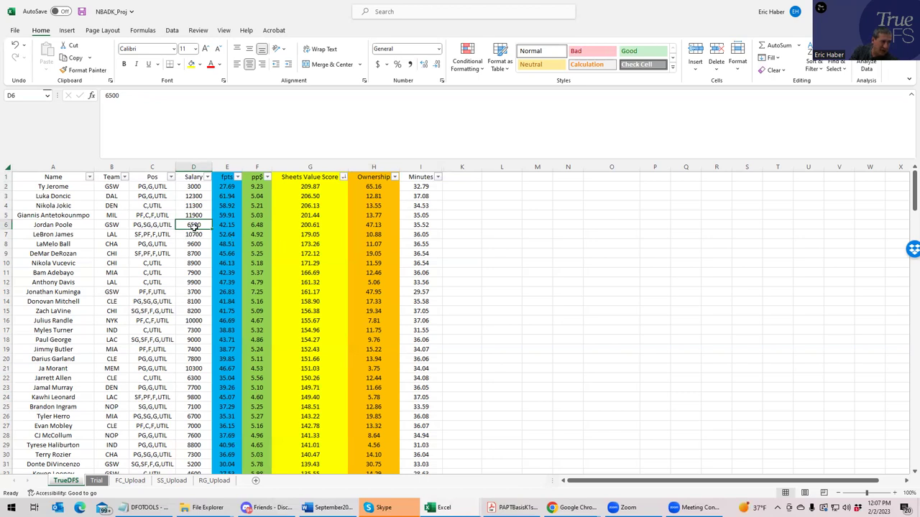
left_click_drag(194, 187, 194, 196)
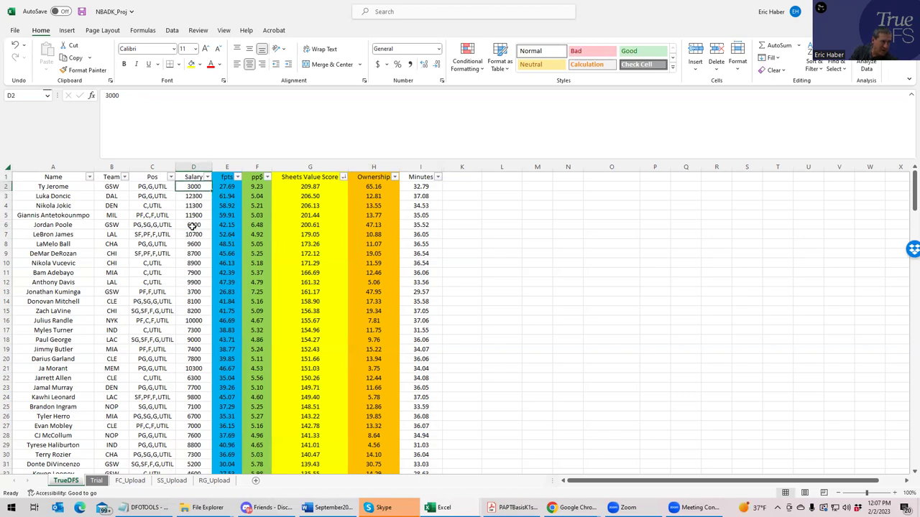
left_click(192, 224)
left_click(194, 187)
left_click(194, 224)
left_click(365, 225)
left_click(370, 188)
left_click(367, 225)
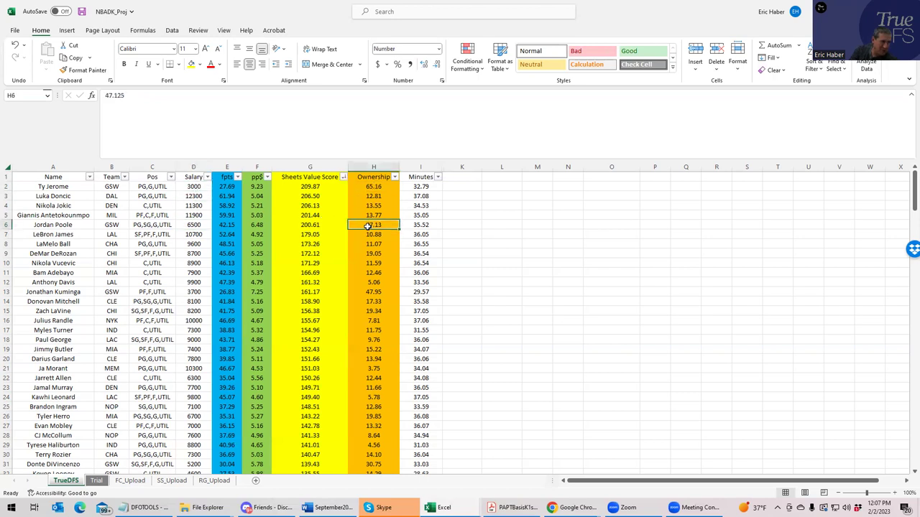
left_click(194, 224)
left_click(202, 186)
left_click(194, 225)
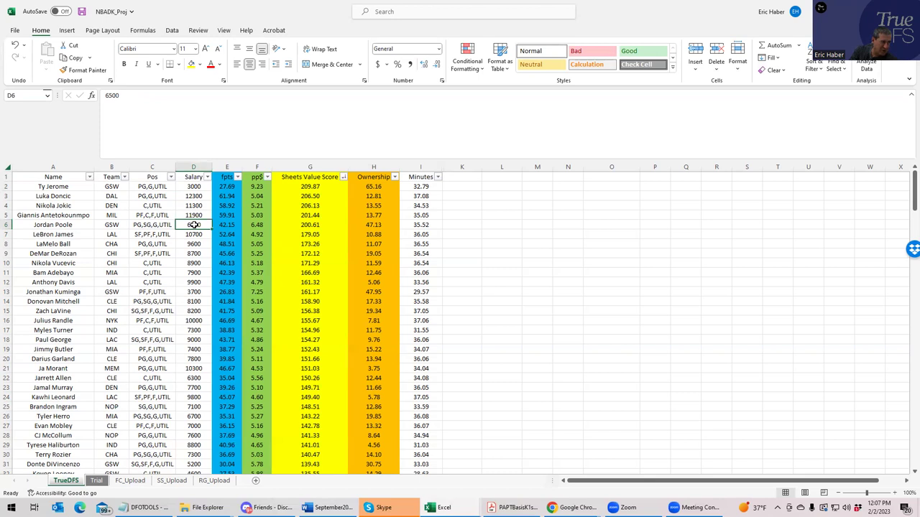
left_click(197, 273)
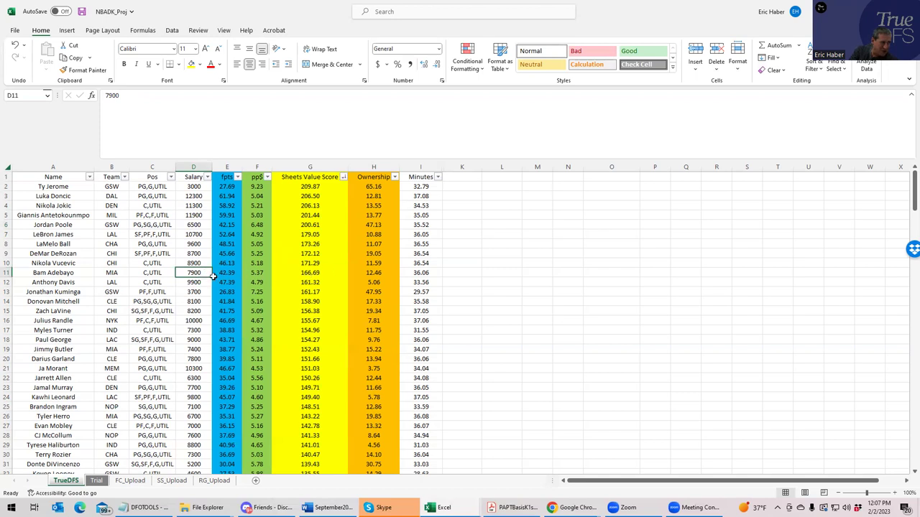
left_click(195, 330)
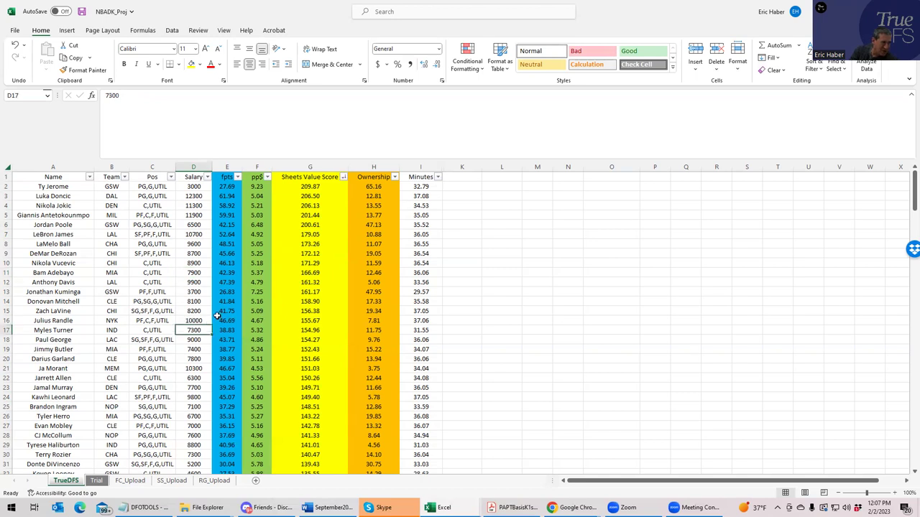
left_click(197, 302)
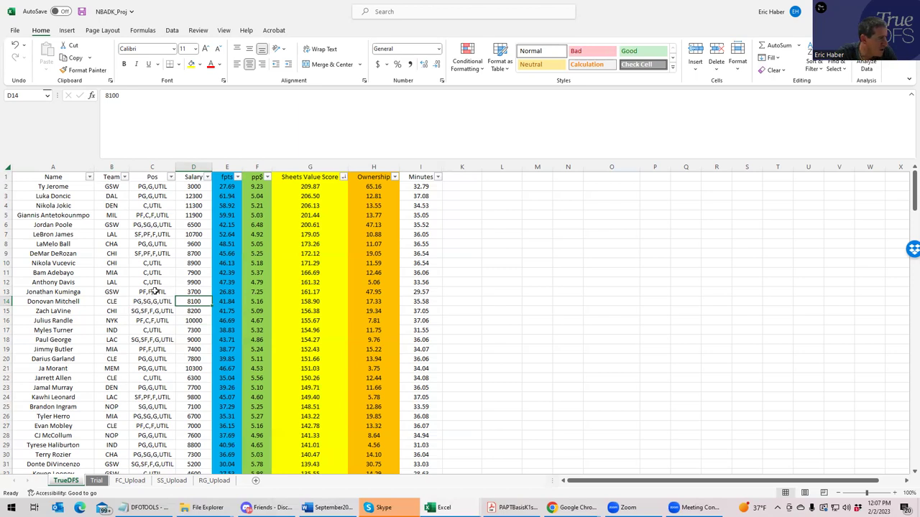
left_click(193, 272)
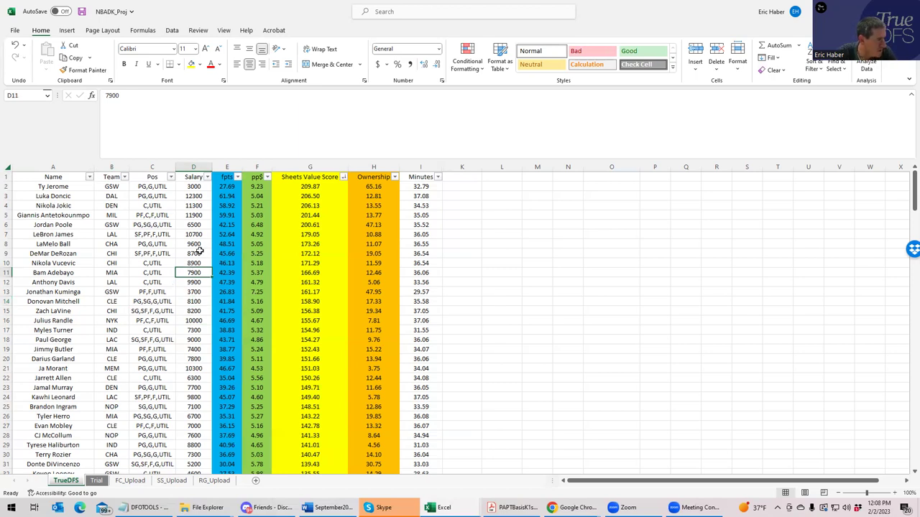
left_click(197, 252)
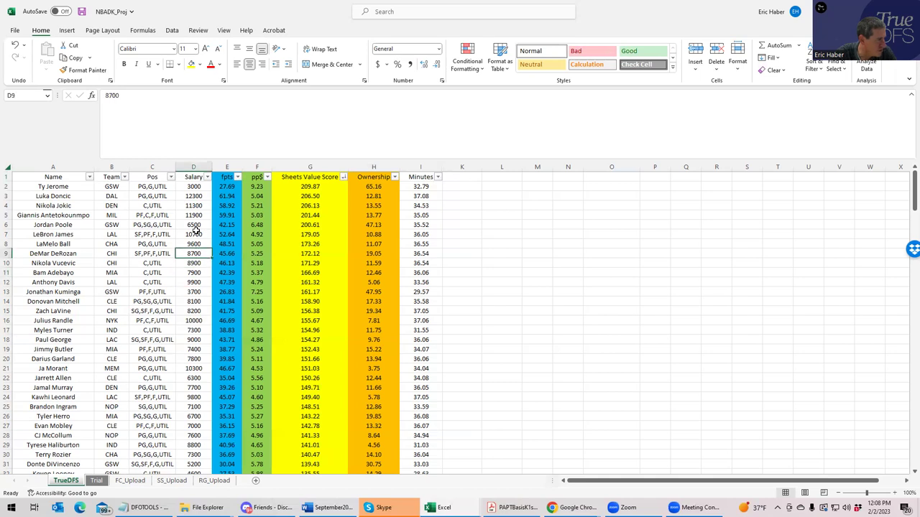
left_click(195, 226)
left_click(200, 186)
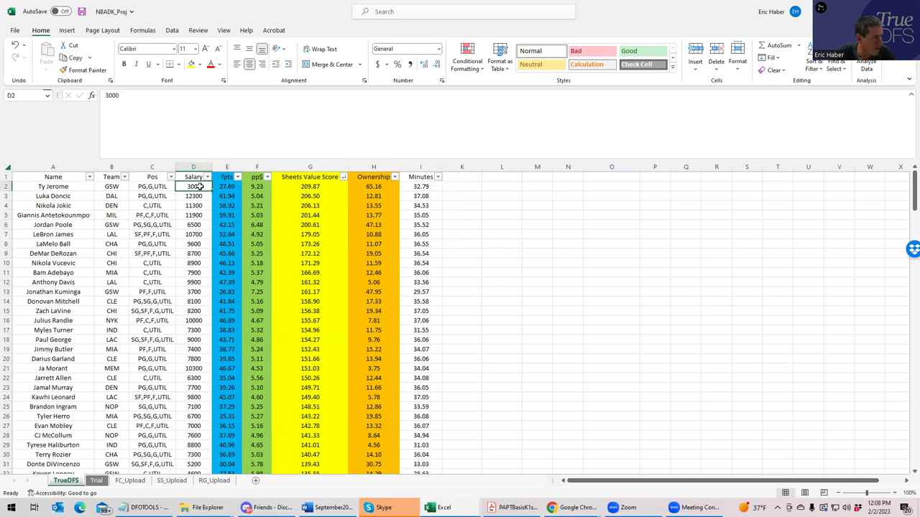
left_click(271, 178)
left_click(252, 197)
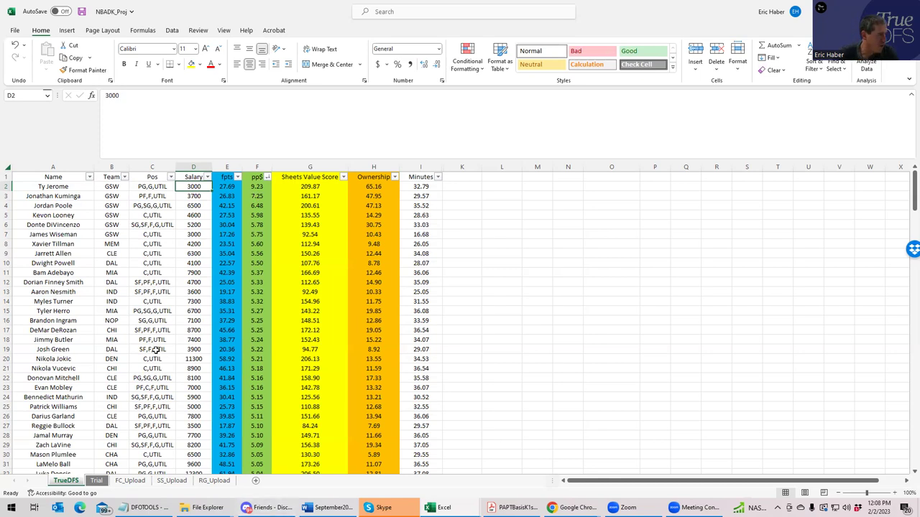
left_click(186, 204)
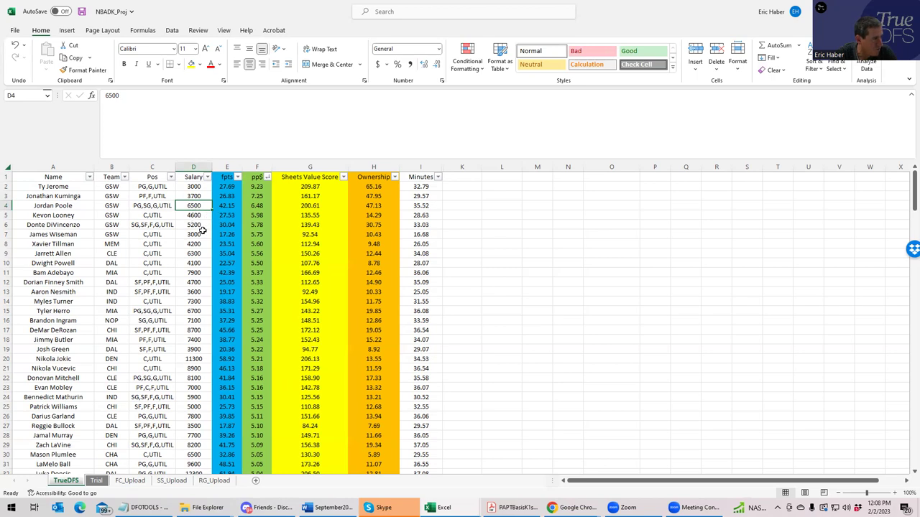
left_click(192, 251)
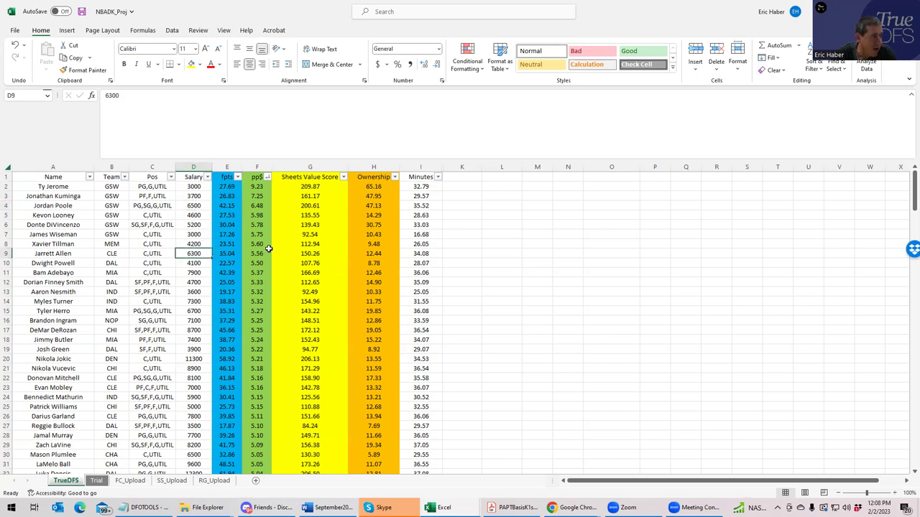
left_click(192, 271)
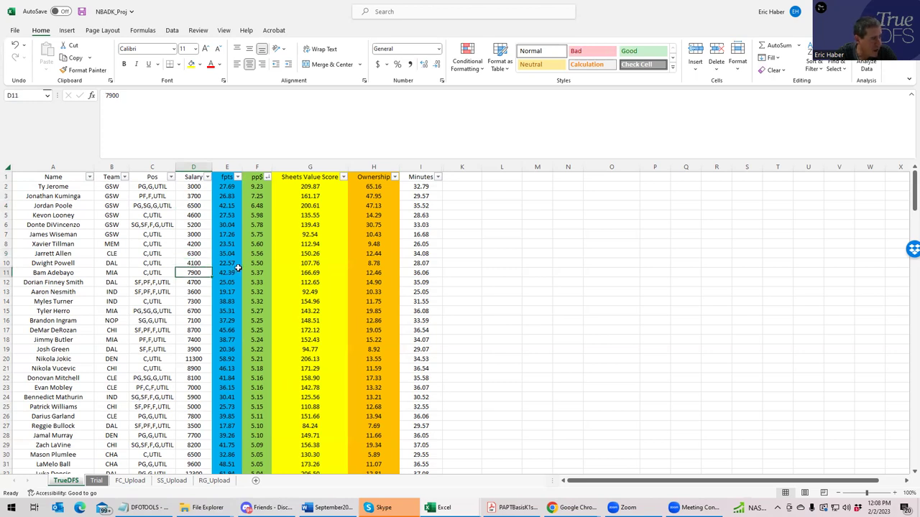
left_click(181, 301)
left_click(183, 311)
left_click(184, 320)
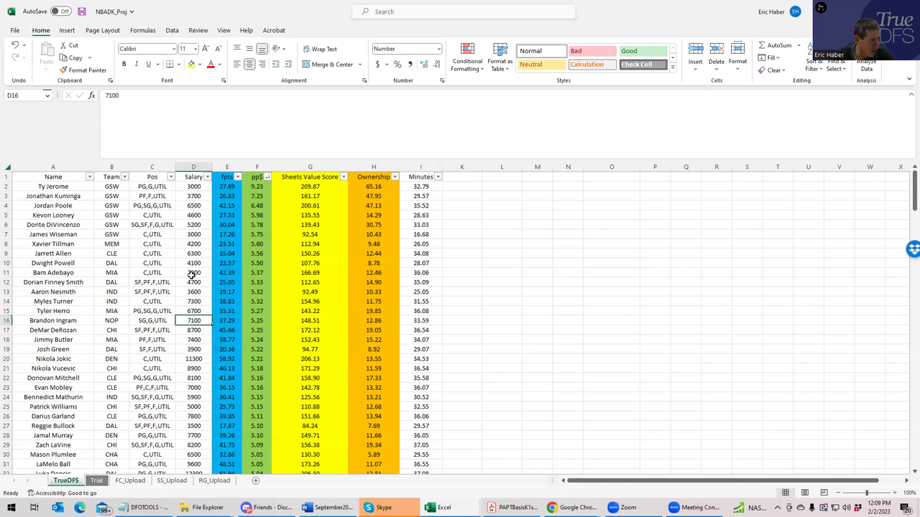
left_click(193, 253)
left_click(373, 253)
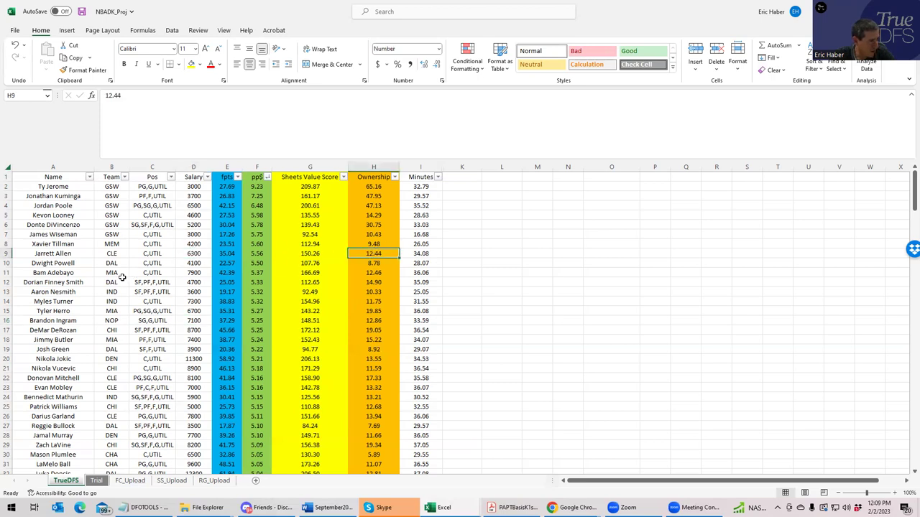
left_click(189, 273)
left_click(374, 273)
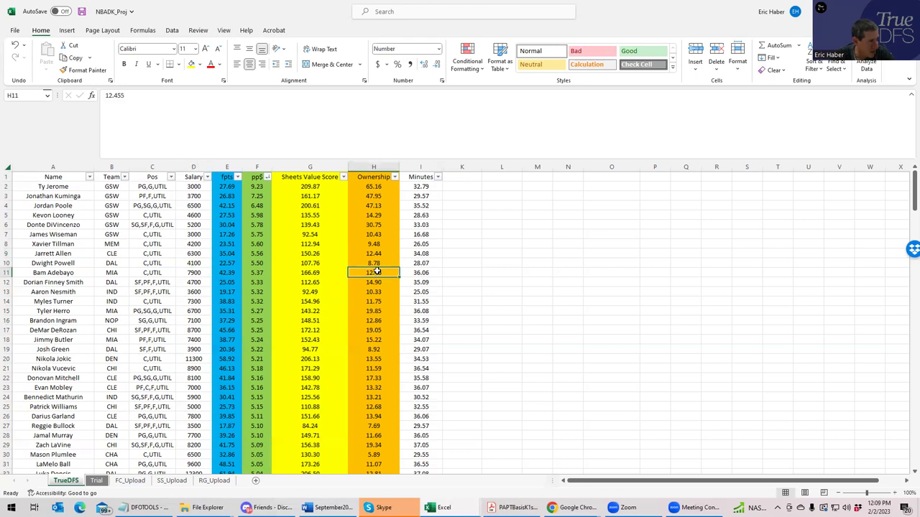
left_click(191, 301)
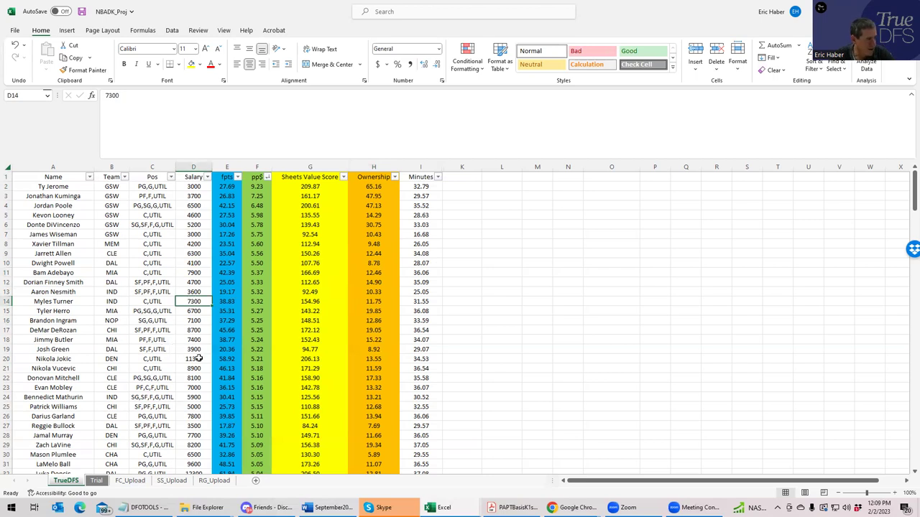
Step: Sort by Sheets Value Score highest first and check Giannis, Jordan Poole and Nikola Jokic salaries
left_click(344, 178)
left_click(286, 202)
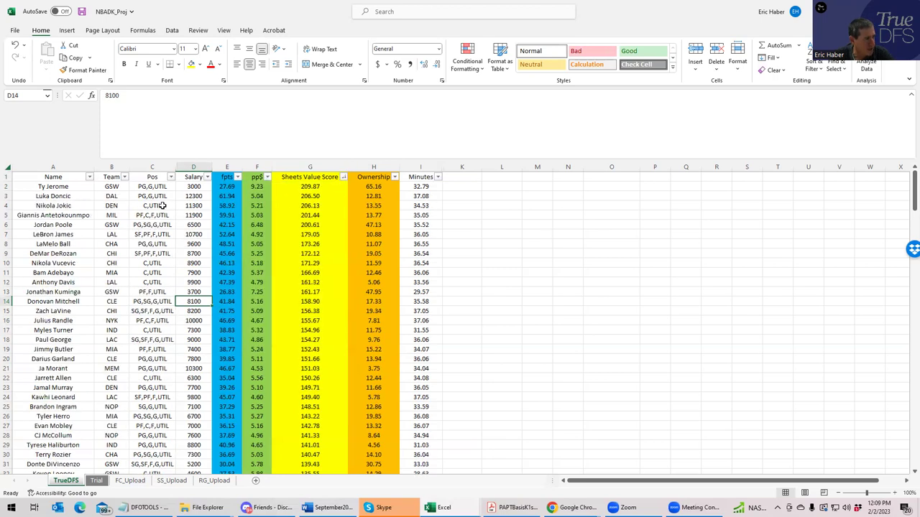
left_click(187, 196)
left_click(195, 215)
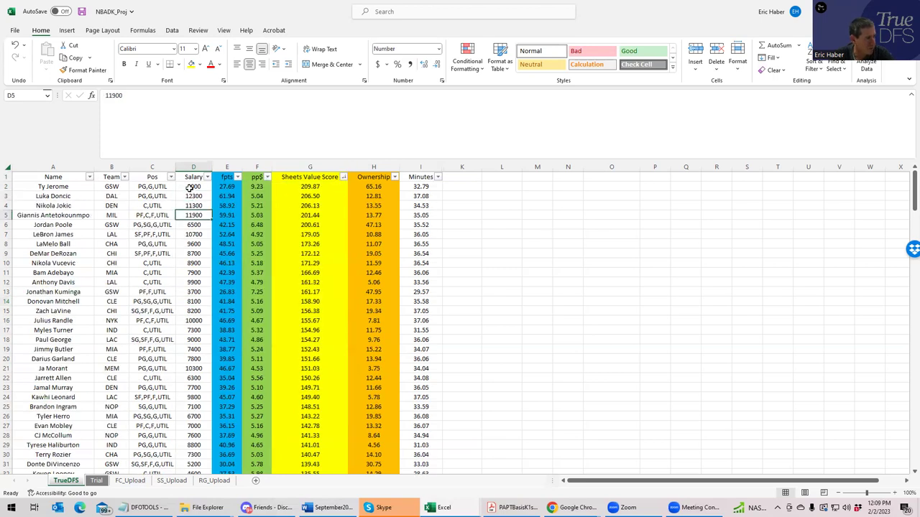
left_click(189, 187)
left_click(194, 225)
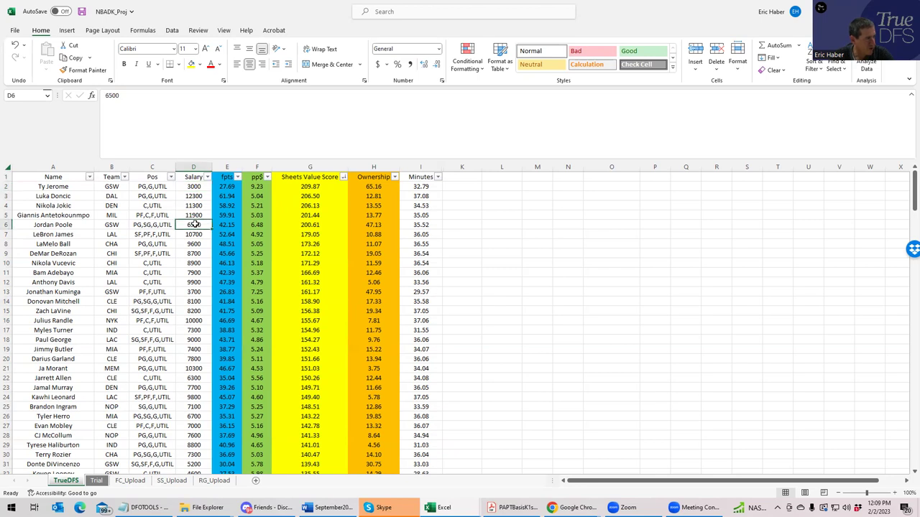
left_click(194, 196)
left_click(192, 206)
left_click(194, 215)
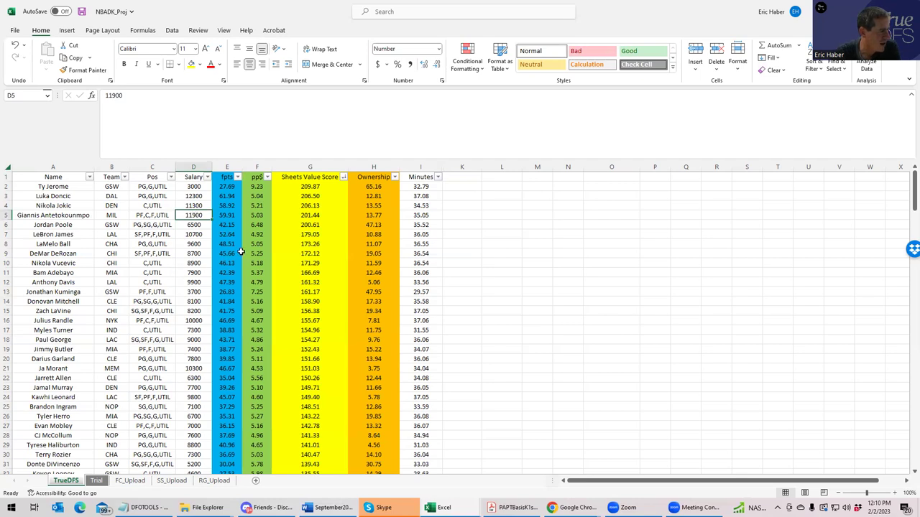
Step: Compare Luka Doncic's value score with Giannis's fpts and ownership, then go to the Fadeaway lineup
left_click(304, 197)
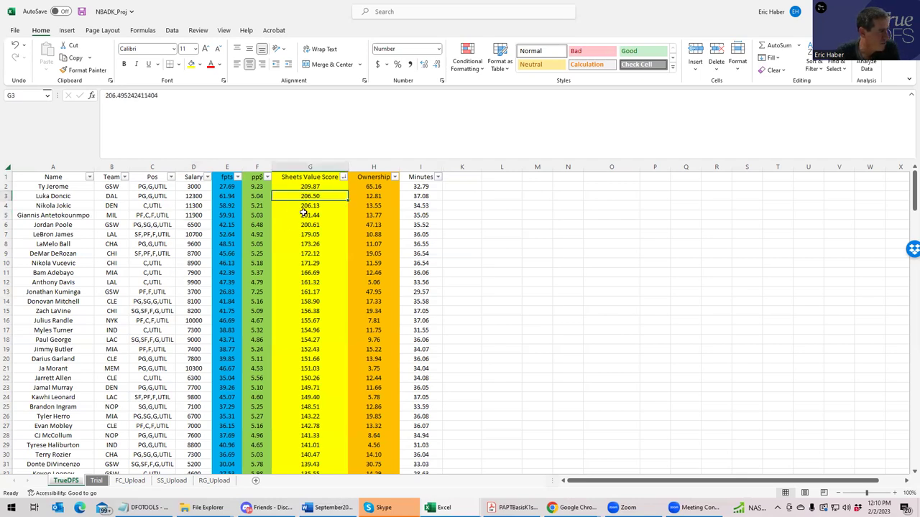
left_click(304, 208)
left_click(307, 196)
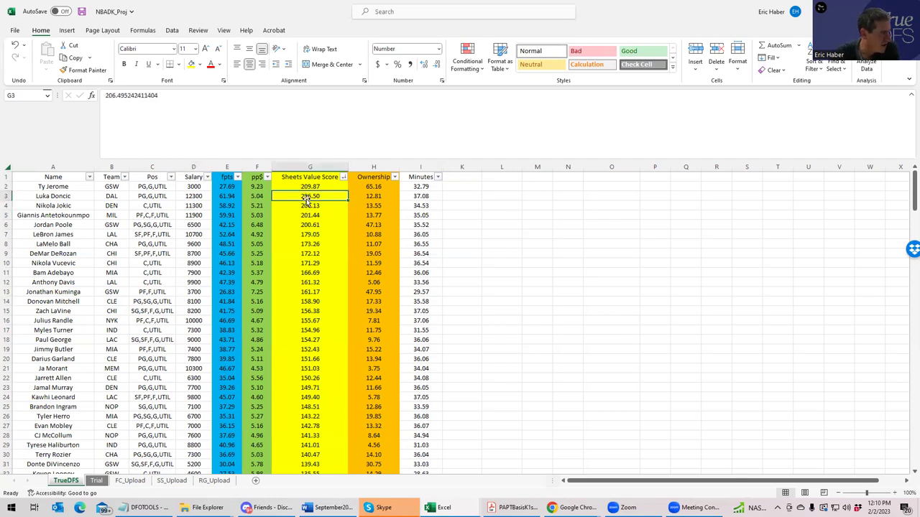
left_click(228, 196)
left_click(226, 215)
left_click(365, 197)
left_click(368, 215)
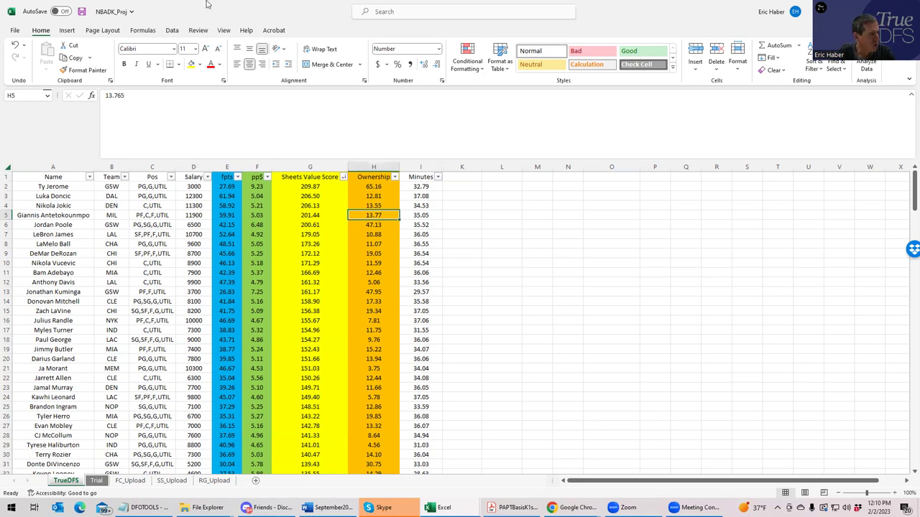
key("alt+Tab")
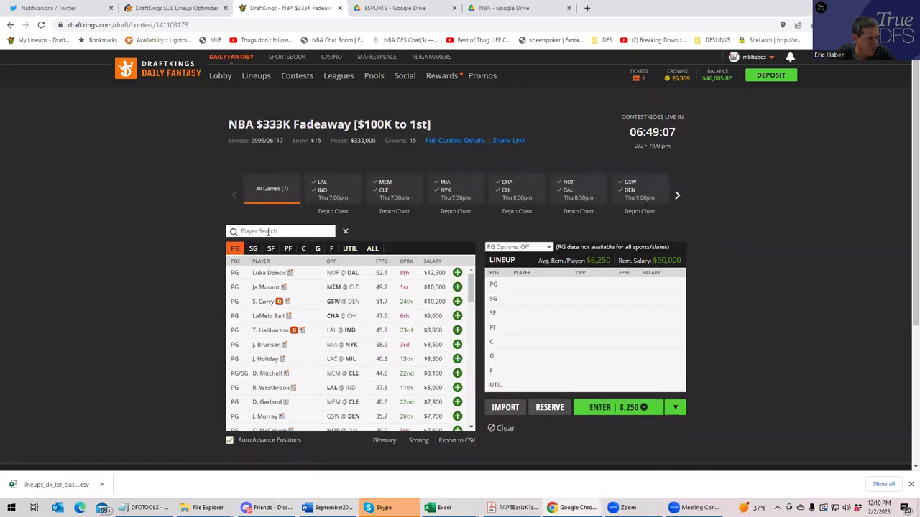
Step: Add Ty Jerome at PG ($3,000) and Jonathan Kuminga at PF ($3,700), leaving $43,300
type("jer")
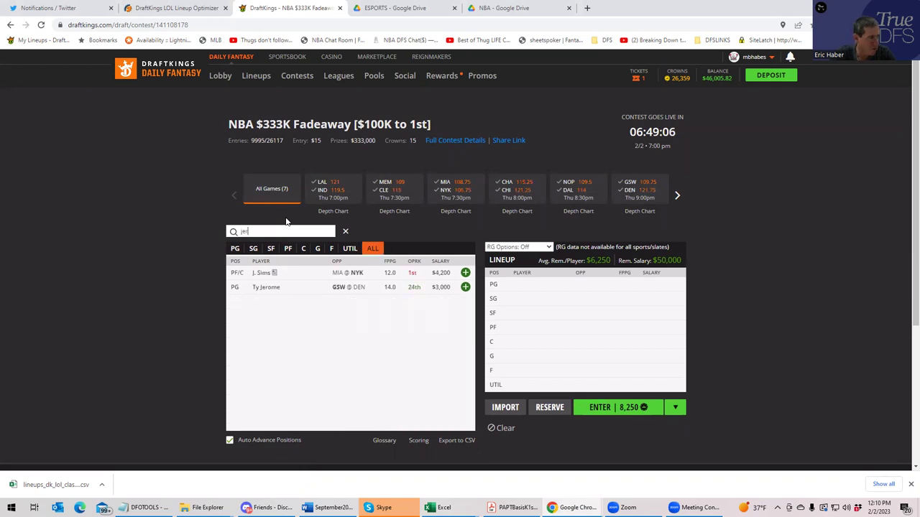
left_click(464, 288)
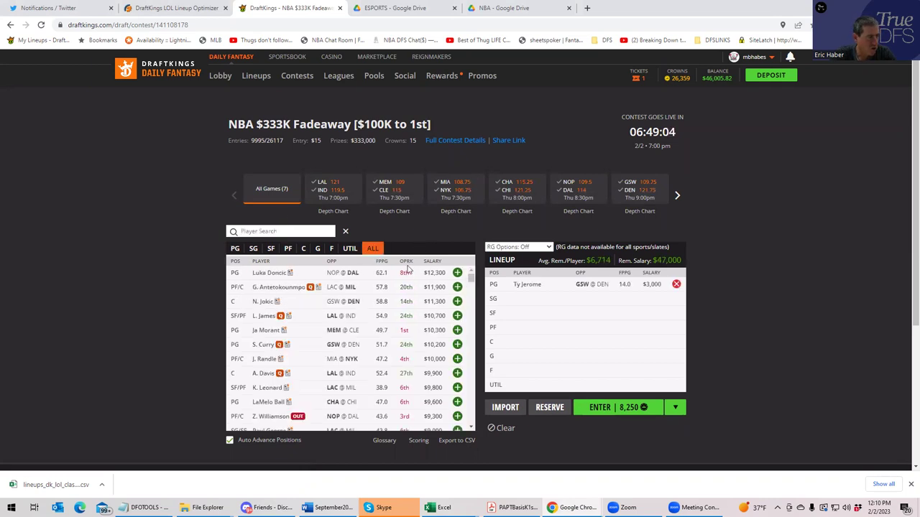
left_click(266, 231)
type("kum")
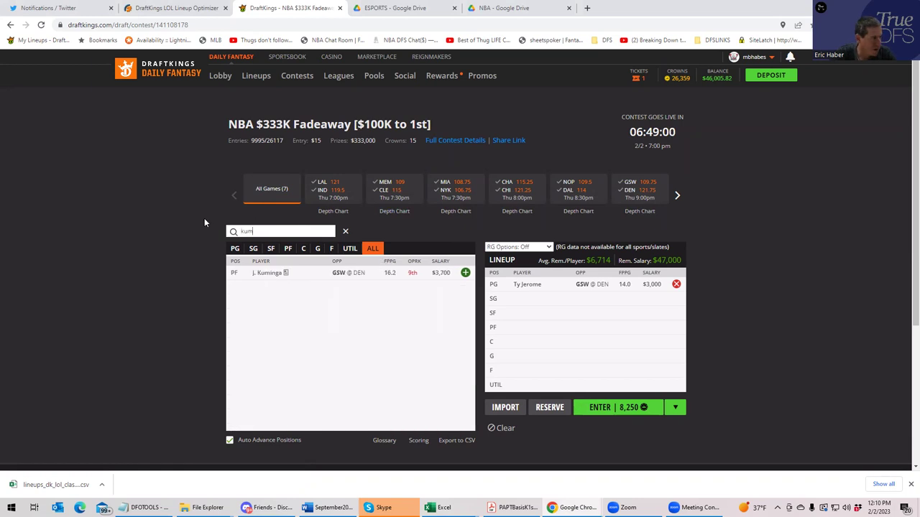
left_click(464, 272)
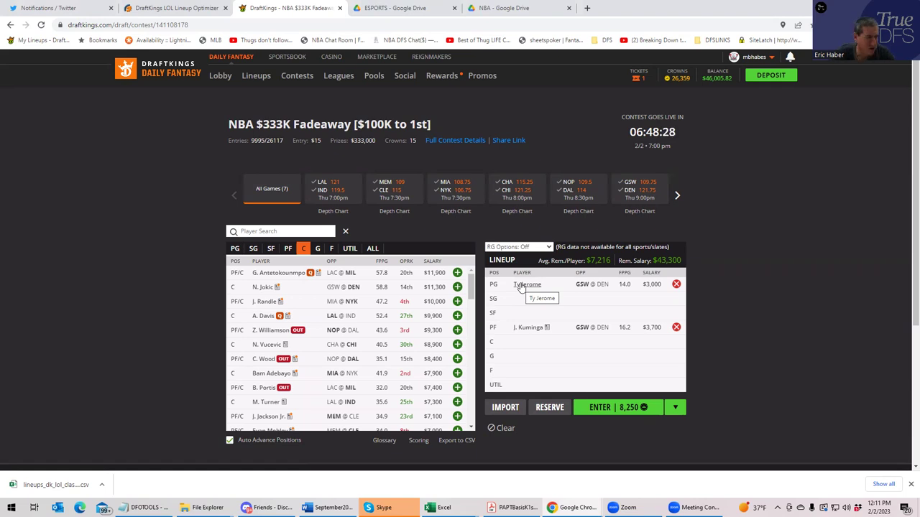
left_click(317, 248)
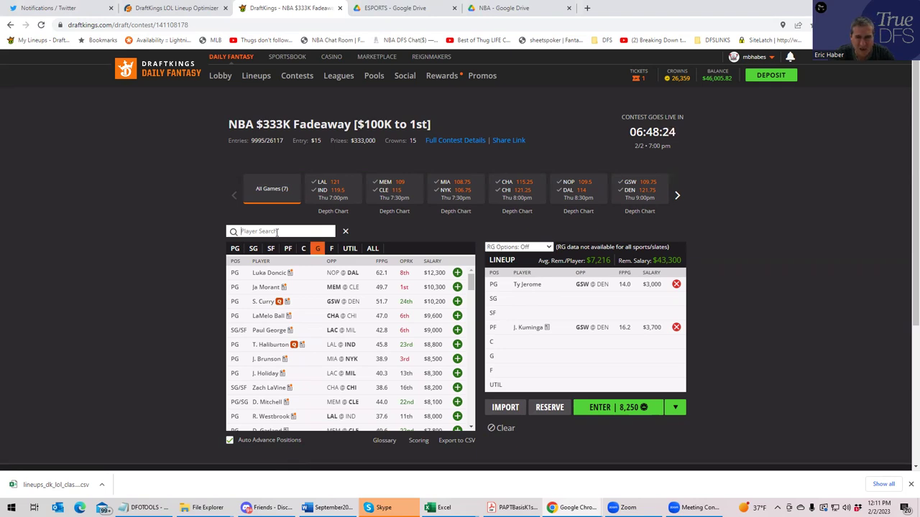
Step: Add Luka Doncic at G and Giannis Antetokounmpo, who lands in the C slot
type("lu")
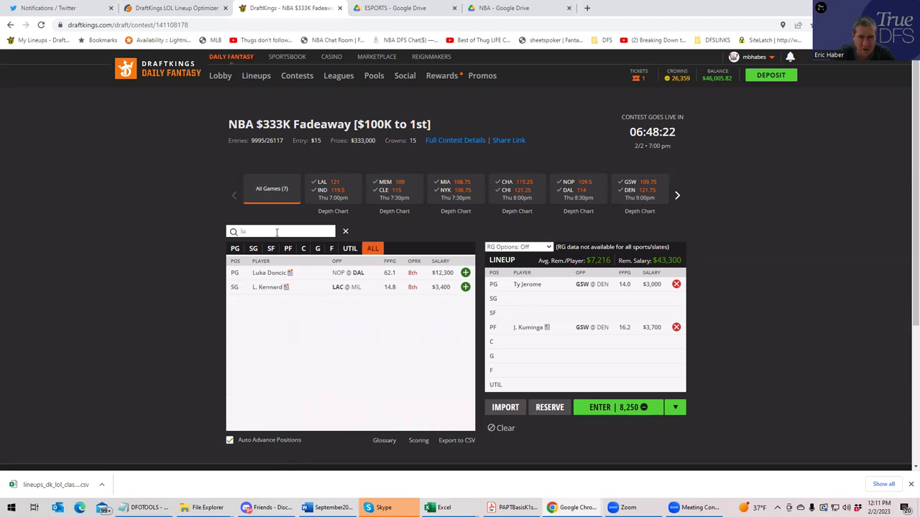
type("k")
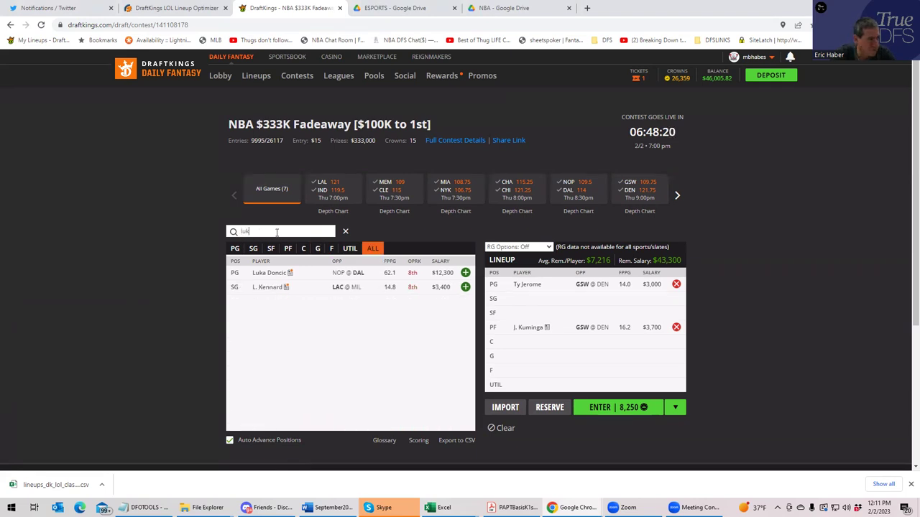
left_click(465, 272)
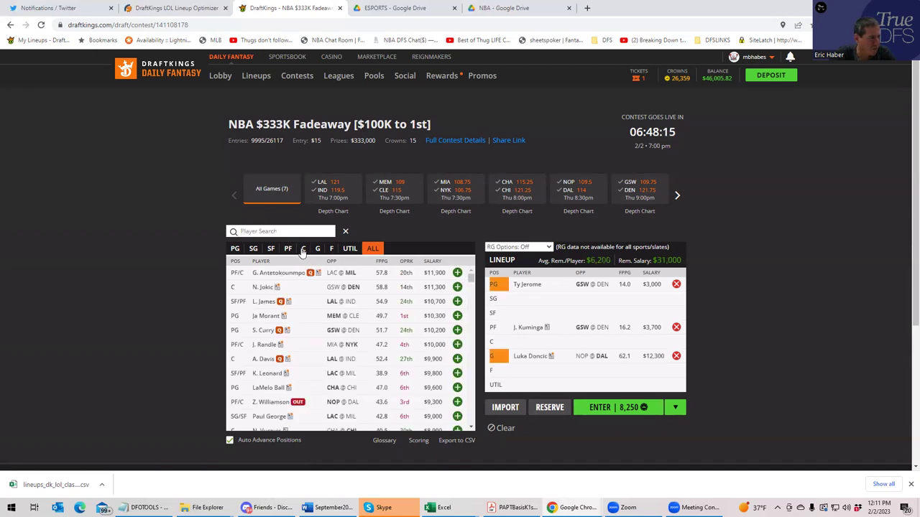
left_click(331, 249)
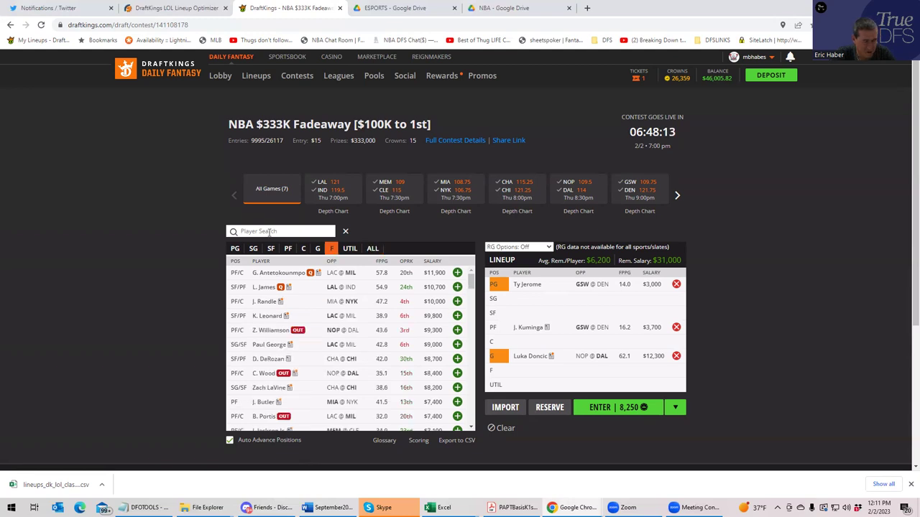
left_click(269, 232)
type("gian")
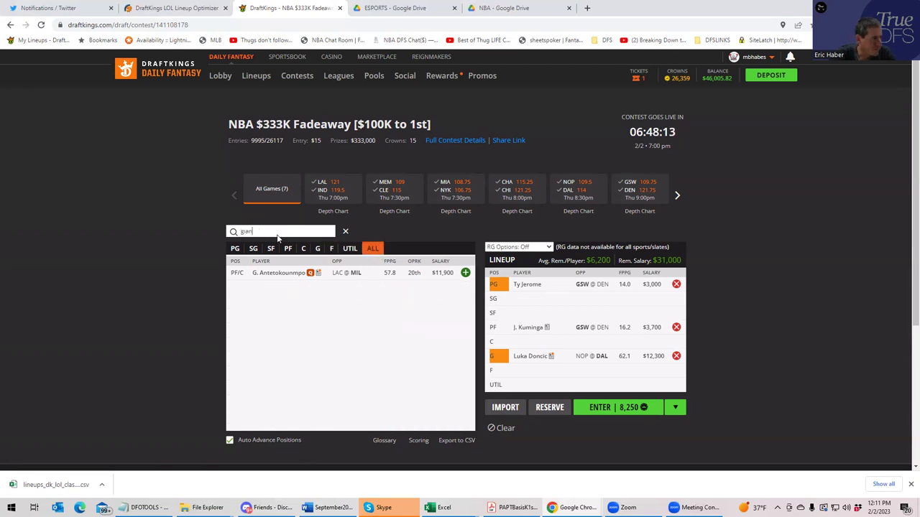
left_click(465, 274)
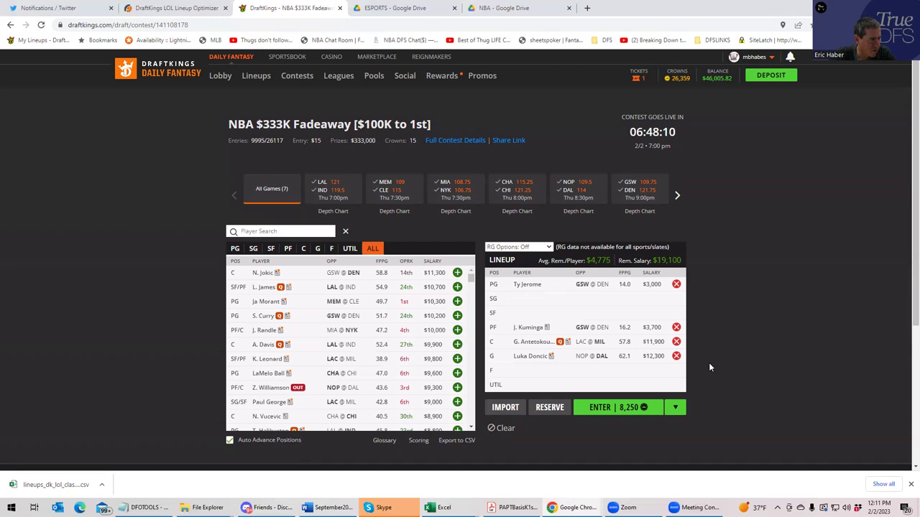
Step: Move Giannis from C to the F slot, leaving $19,100, then bring NBADK_Proj up full screen
left_click(677, 342)
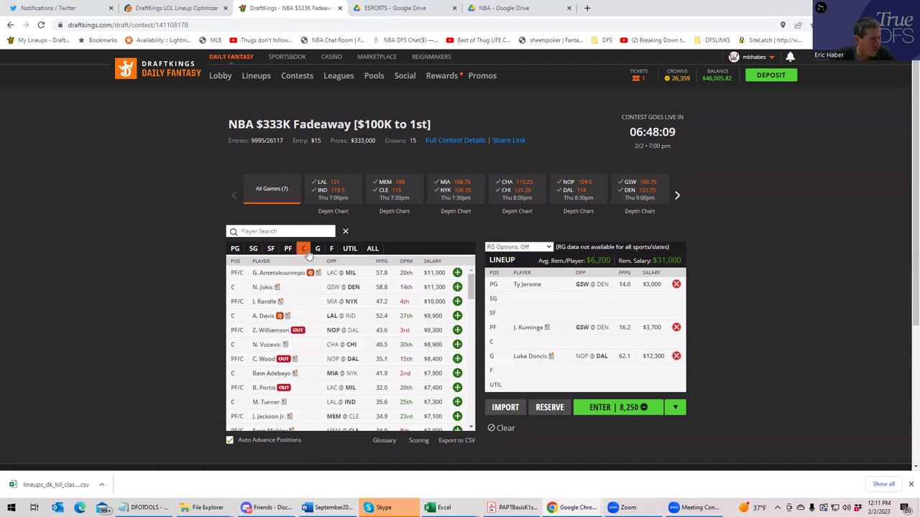
left_click(331, 248)
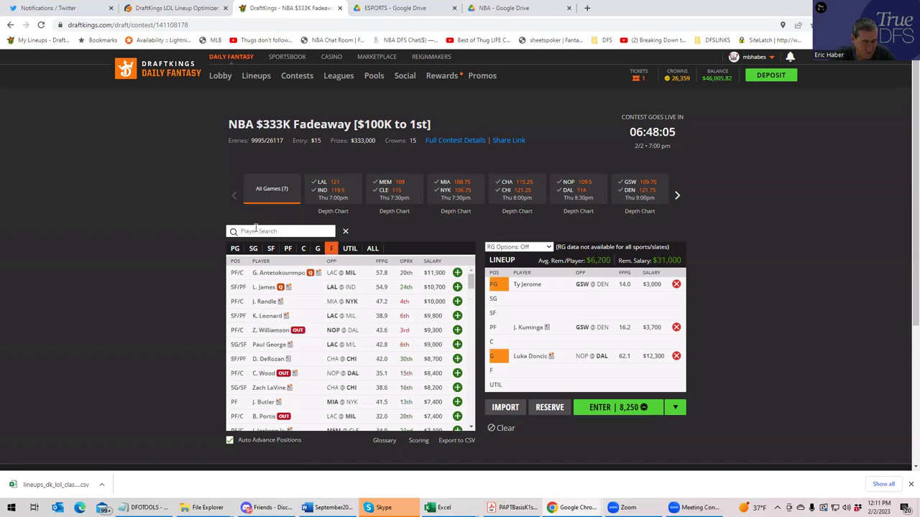
type("gian")
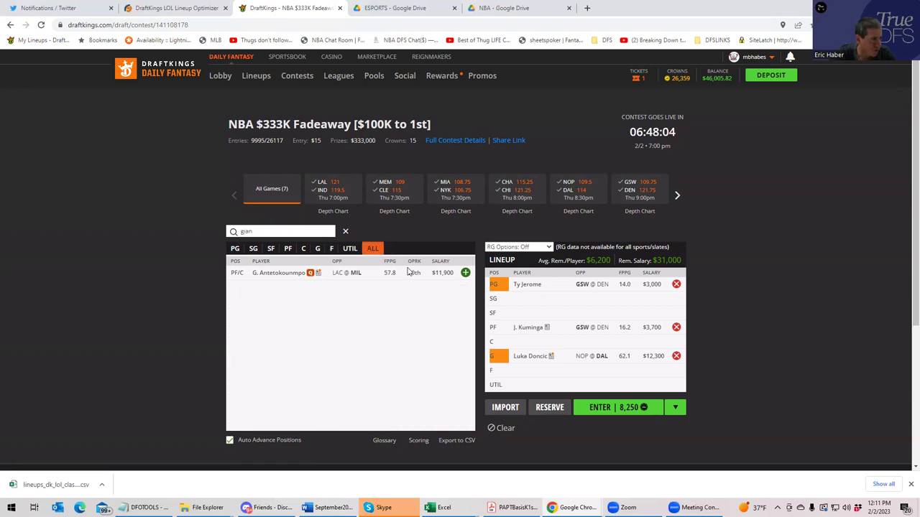
left_click(331, 249)
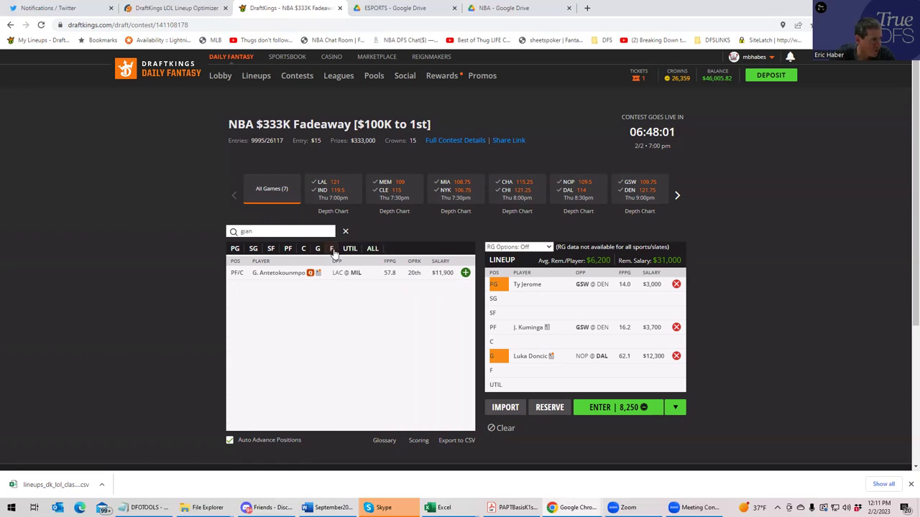
left_click(465, 273)
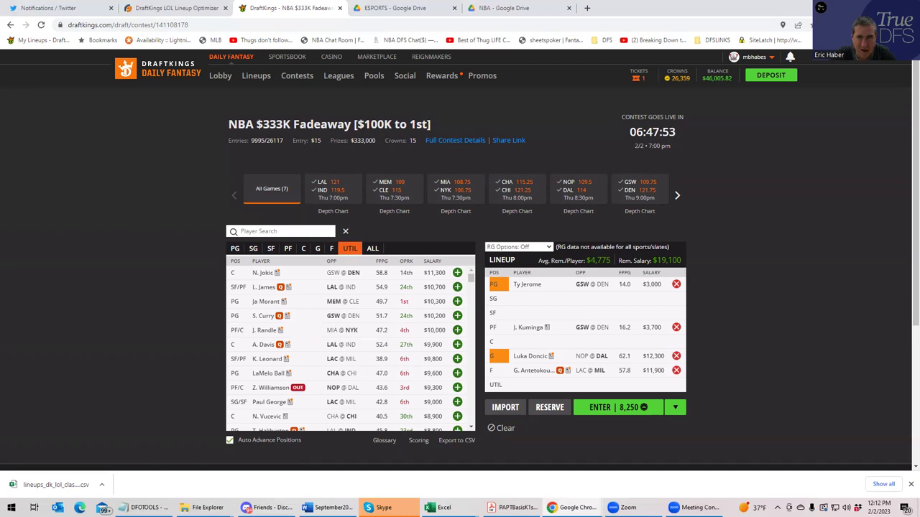
key("alt+Tab")
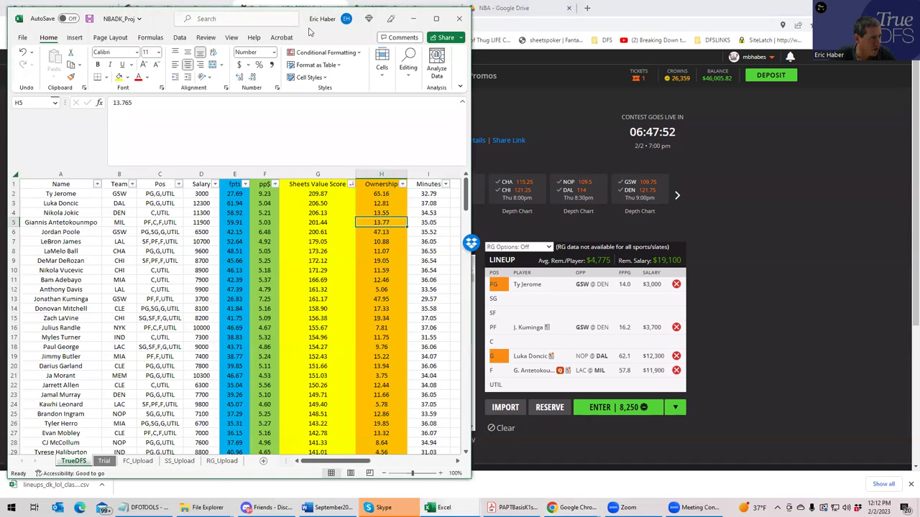
double_click(309, 30)
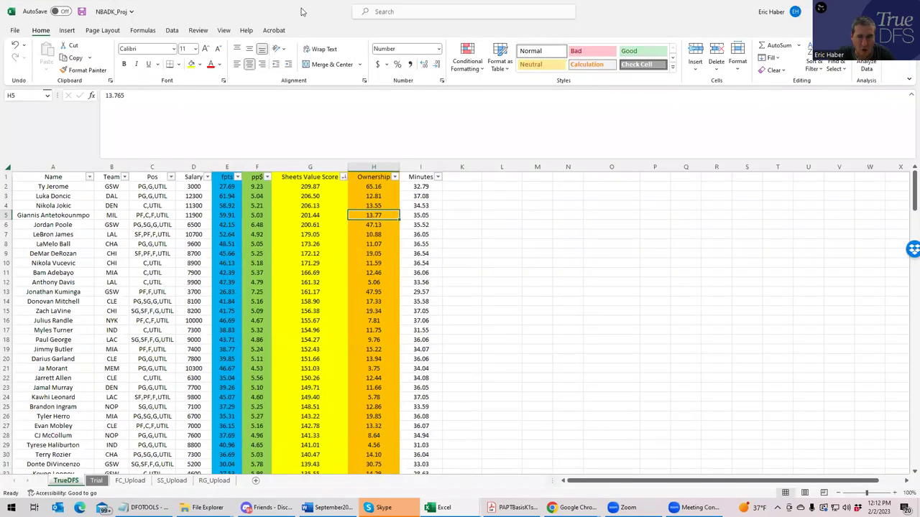
Step: Add Jordan Poole ($6,500) from GSW @ DEN at SG, leaving $12,600, then return to Excel
key("alt+Tab")
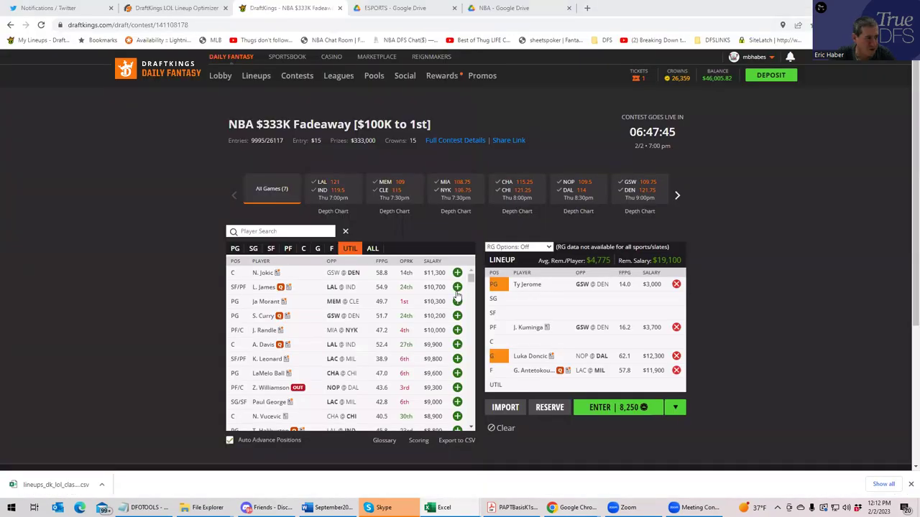
left_click(641, 191)
left_click(252, 249)
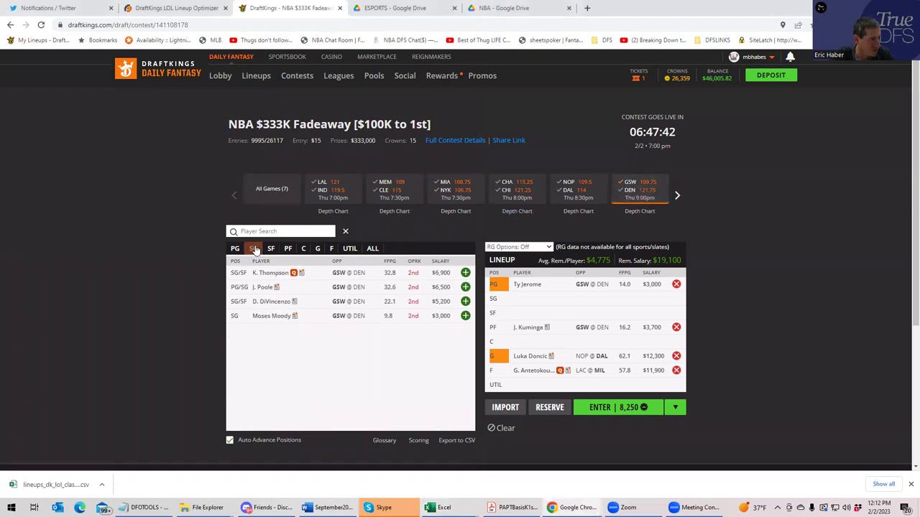
left_click(465, 288)
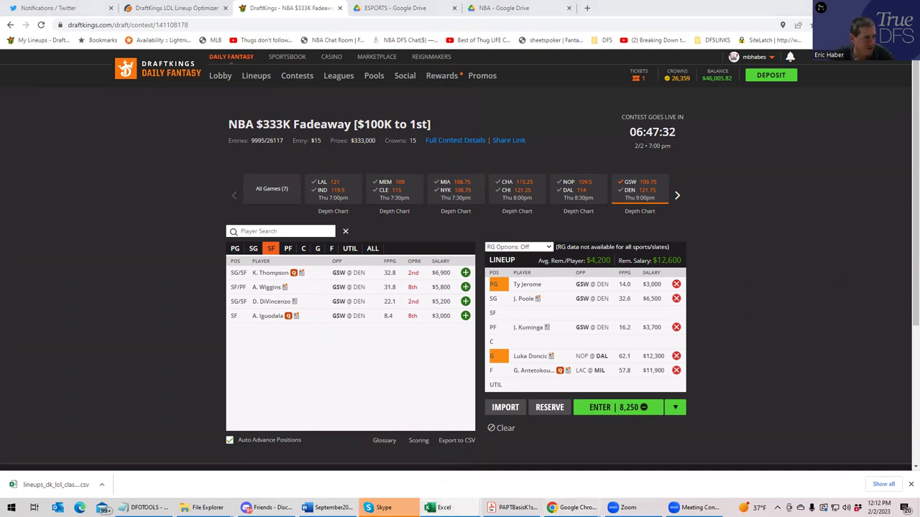
key("alt+Tab")
key("super+Up")
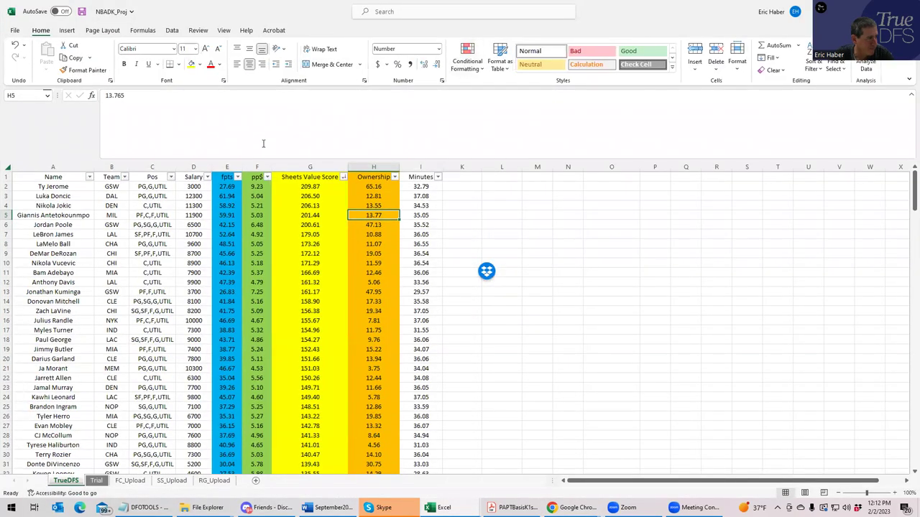
Step: Sort by pp$ highest first and review cheap salaries: Wiseman 3000, Tillman 4200, Powell 4100, Nesmith 3600
left_click(265, 215)
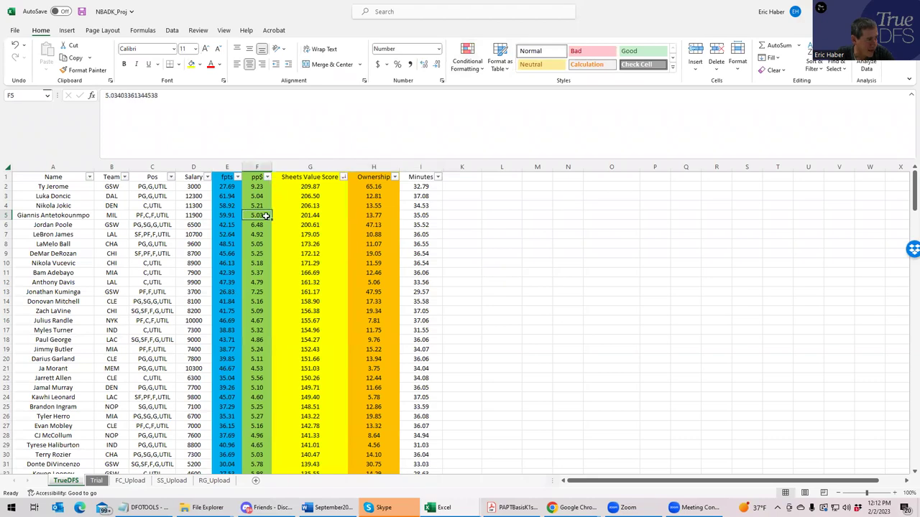
left_click(266, 177)
left_click(240, 202)
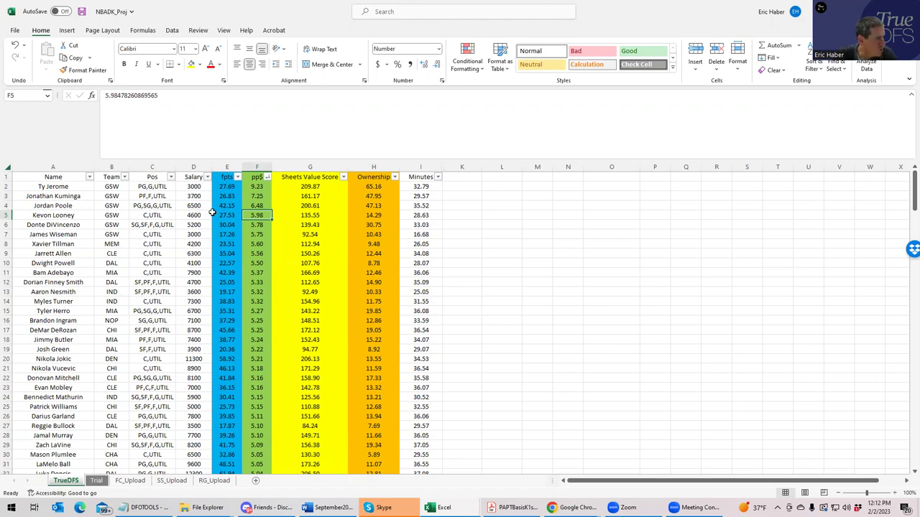
left_click(193, 235)
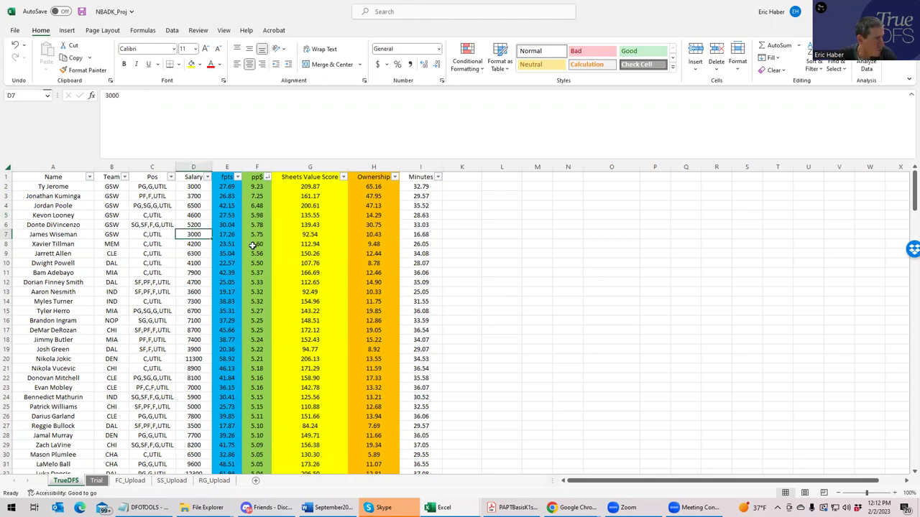
left_click(193, 244)
left_click(198, 263)
left_click(196, 245)
left_click(195, 264)
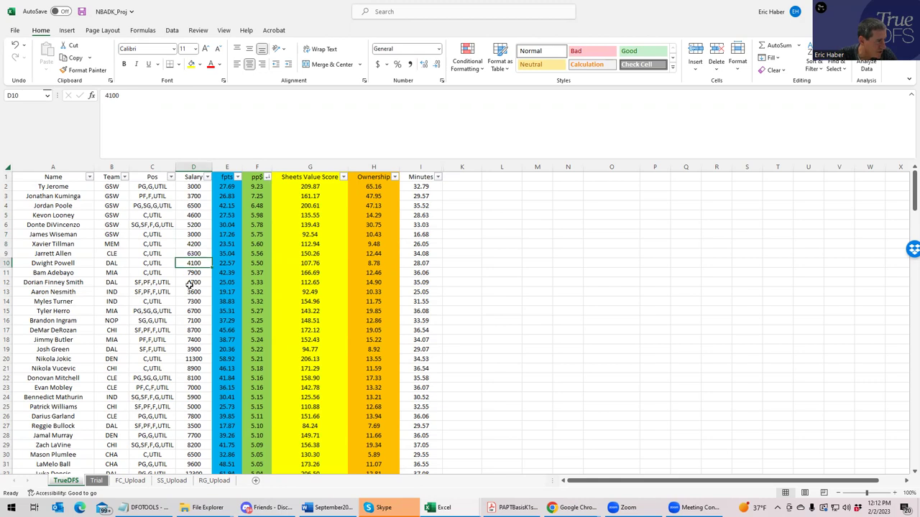
left_click(192, 292)
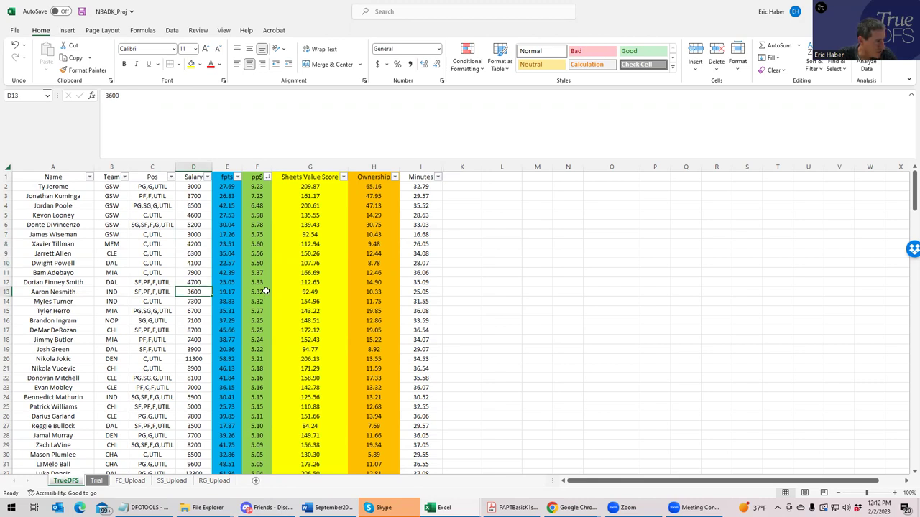
left_click(189, 266)
Step: Compare the cheap centers' eligible positions, including Wiseman's and Powell's, then return to DraftKings
left_click(146, 254)
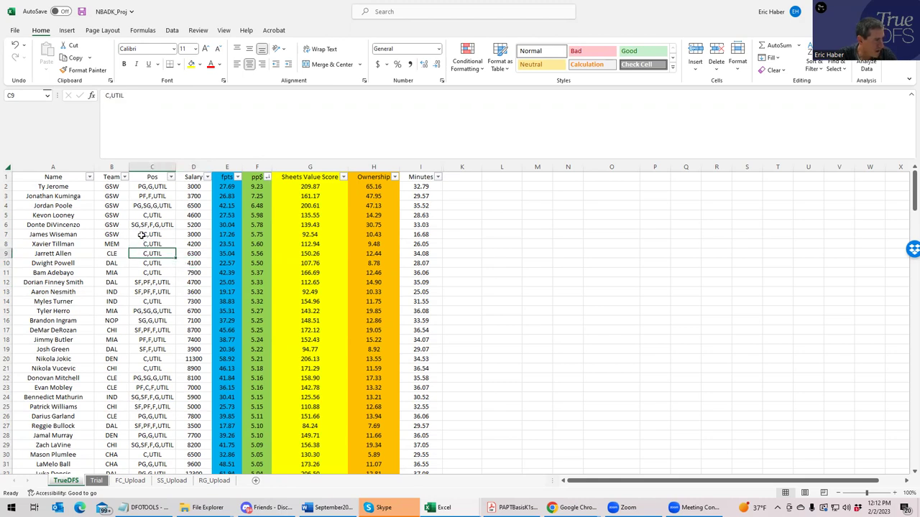
left_click(141, 235)
left_click(143, 272)
left_click(143, 240)
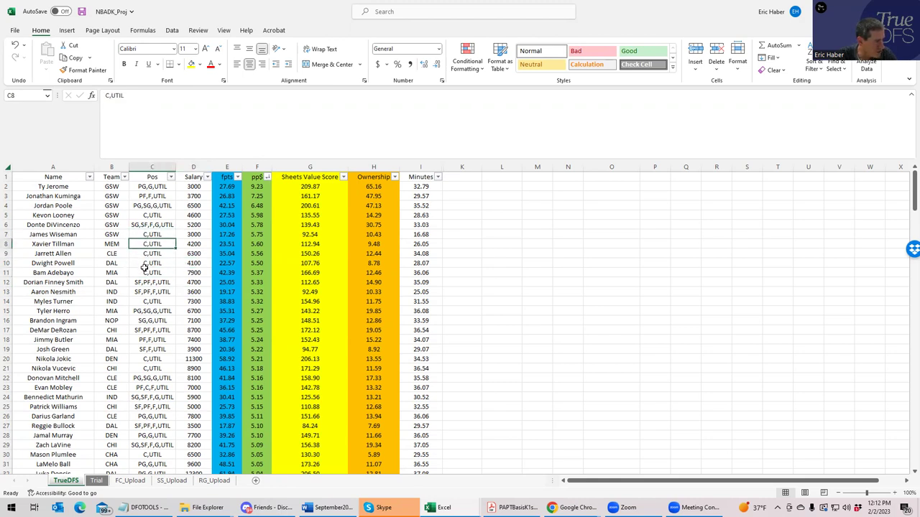
left_click(144, 272)
left_click(144, 238)
left_click(143, 262)
left_click(143, 273)
left_click(144, 237)
left_click(141, 261)
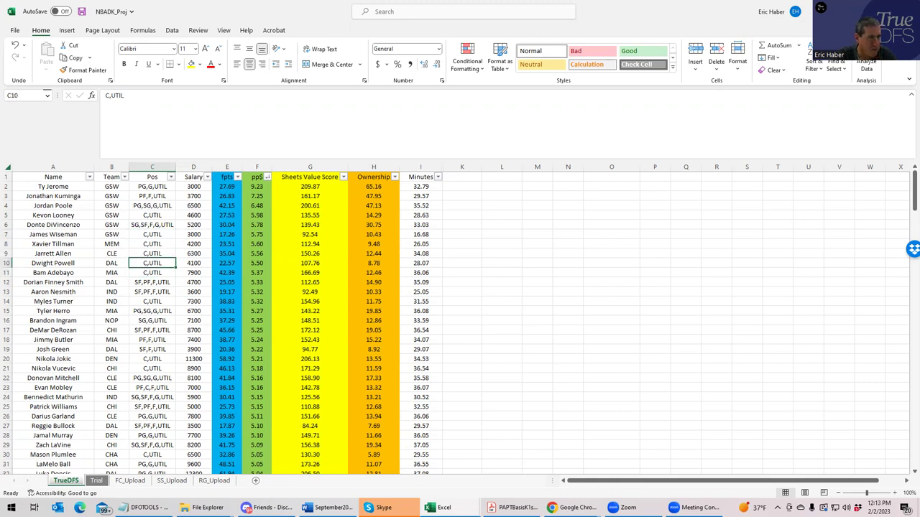
key("alt+Tab")
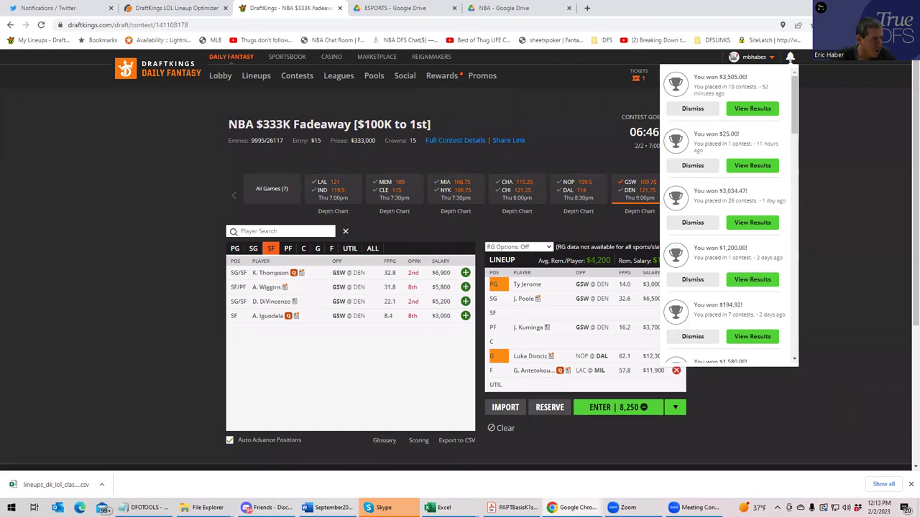
Step: Bring NBADK_Proj back up and check Dorian Finney-Smith's and Aaron Nesmith's eligible positions
left_click(429, 507)
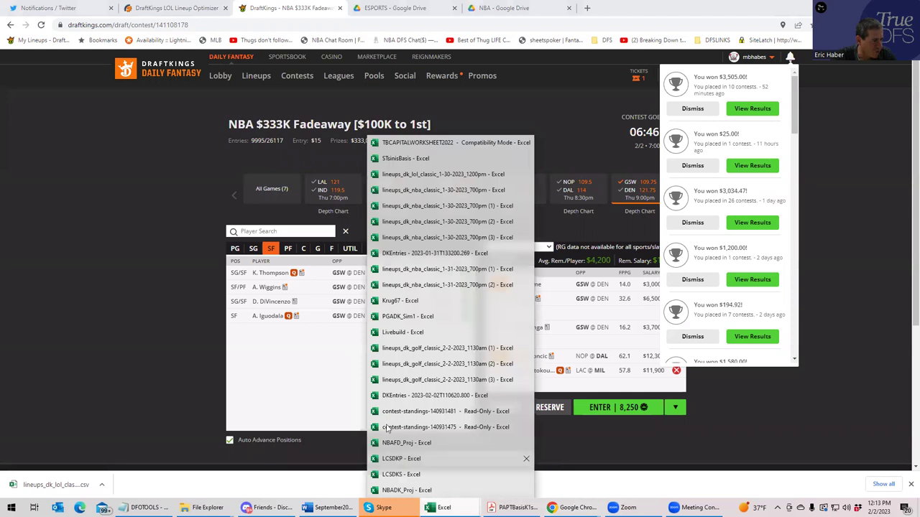
left_click(406, 490)
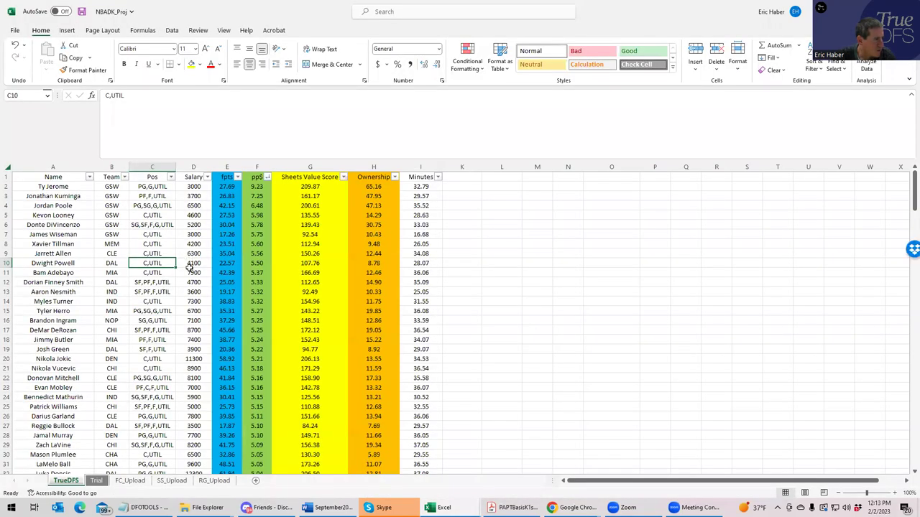
left_click(153, 284)
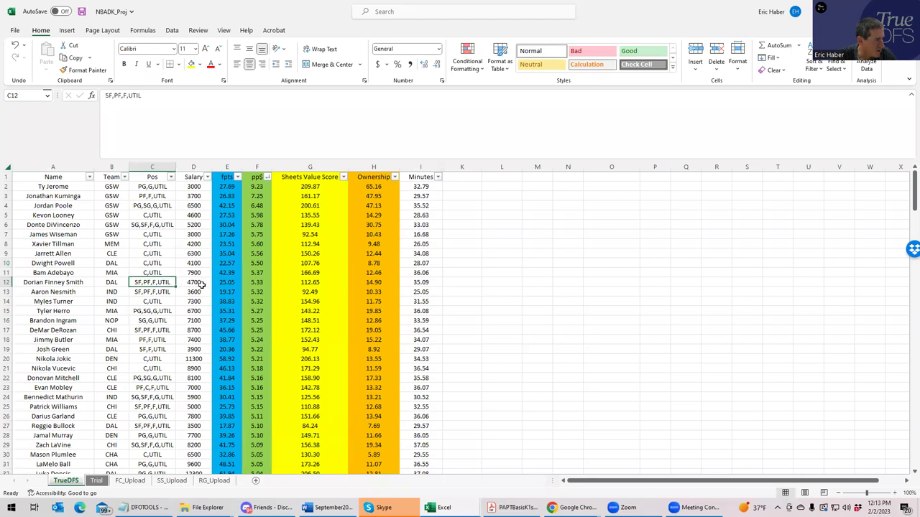
key("Down")
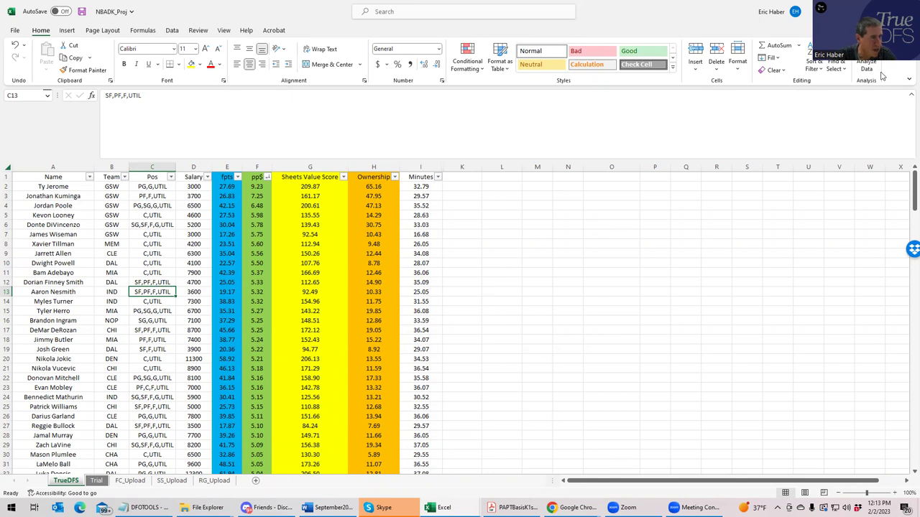
Step: Search 'nes' across all games and add Aaron Nesmith ($3,600) at SF, leaving $9,000
key("alt+Tab")
left_click(345, 262)
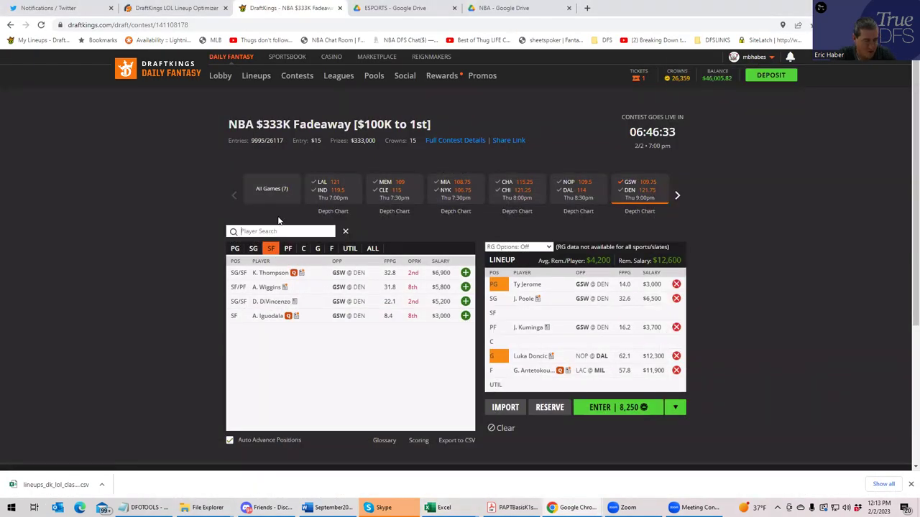
type("nes")
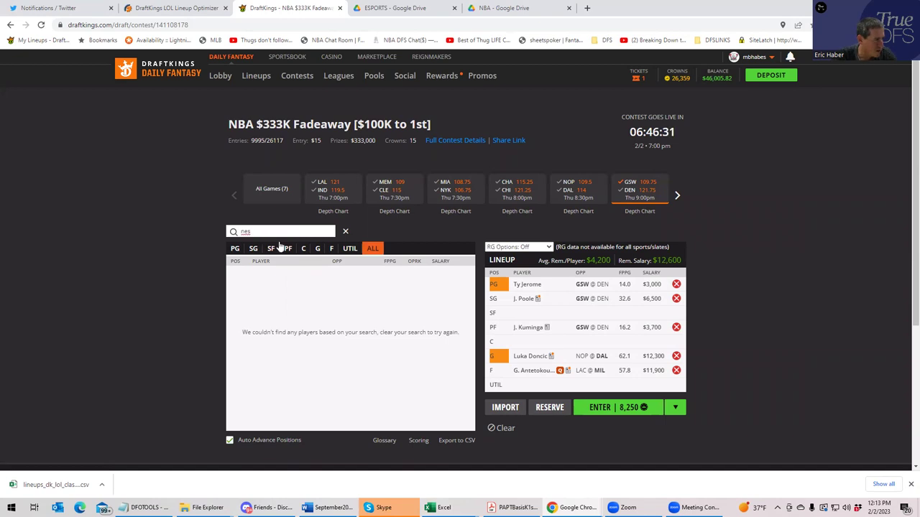
left_click(271, 249)
left_click(632, 190)
left_click(458, 273)
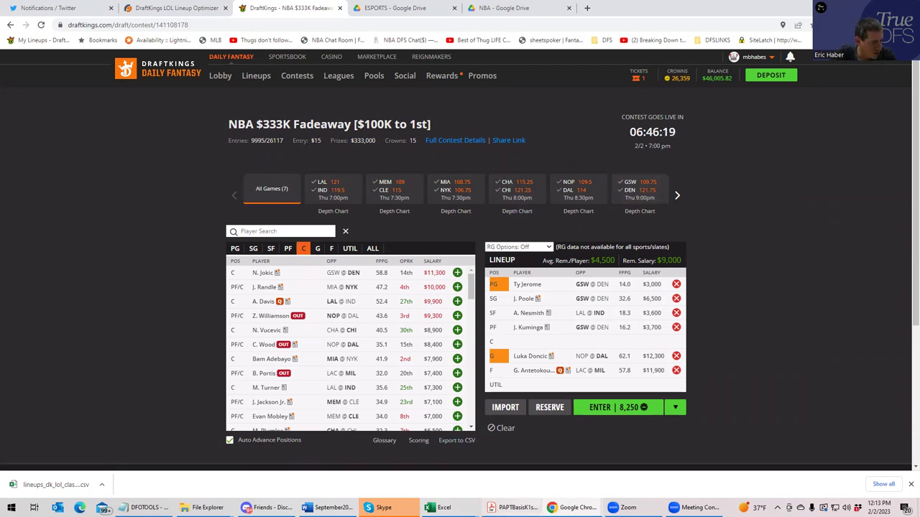
right_click(435, 508)
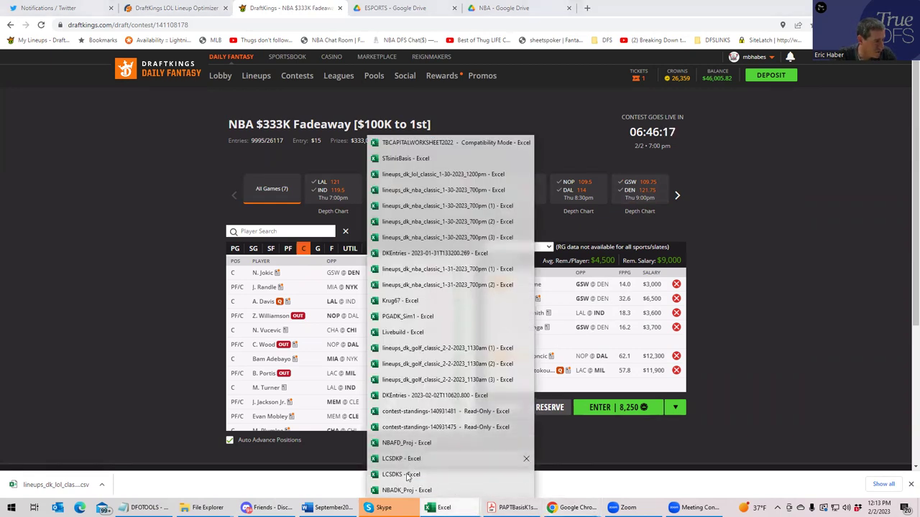
left_click(396, 492)
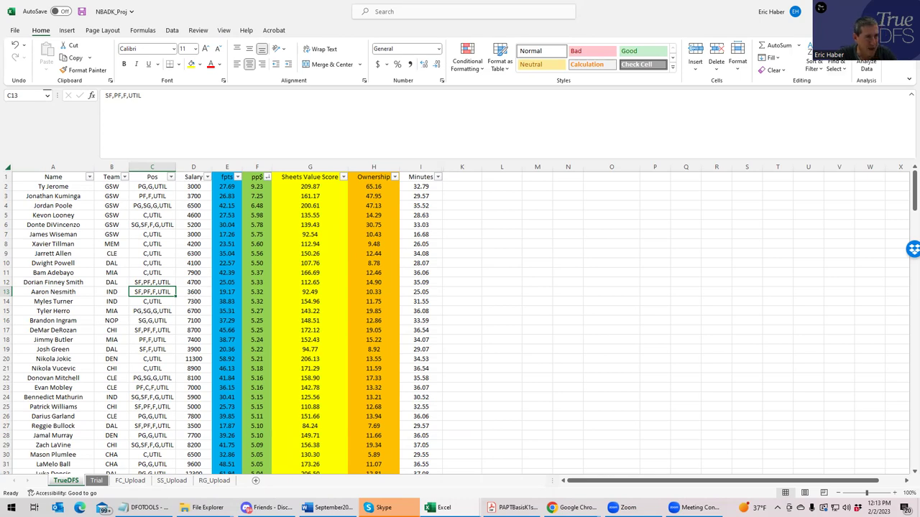
key("alt+Tab")
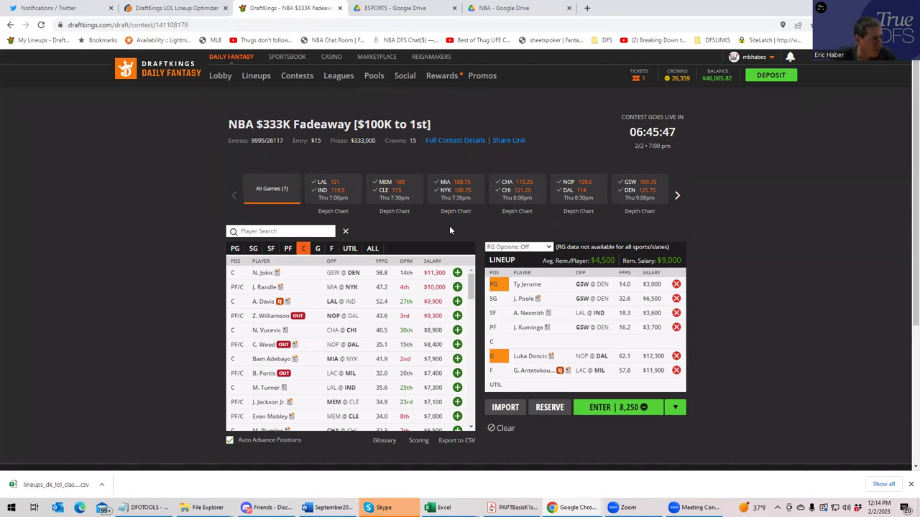
Step: Add Jarrett Allen ($6,300) at C and remove Giannis from F, leaving $14,600 with F and UTIL open
left_click(231, 249)
left_click(304, 250)
left_click(281, 231)
type("allen")
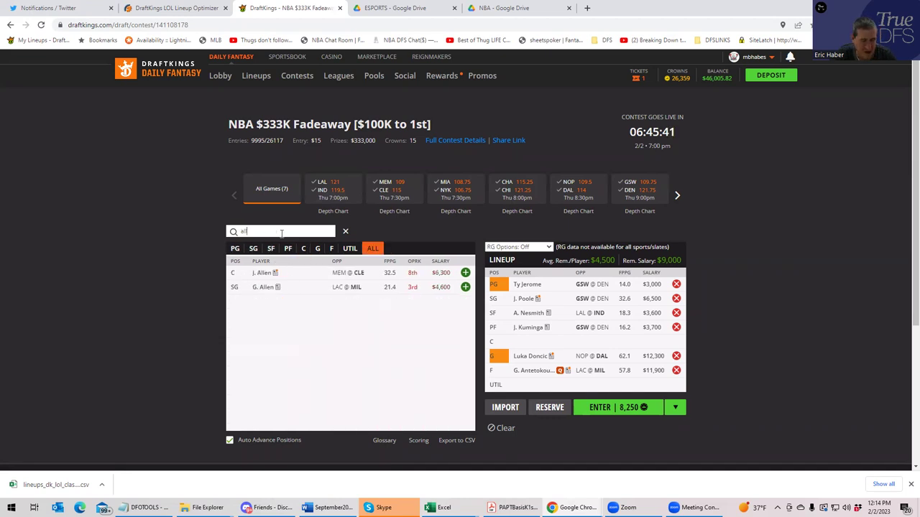
left_click(465, 273)
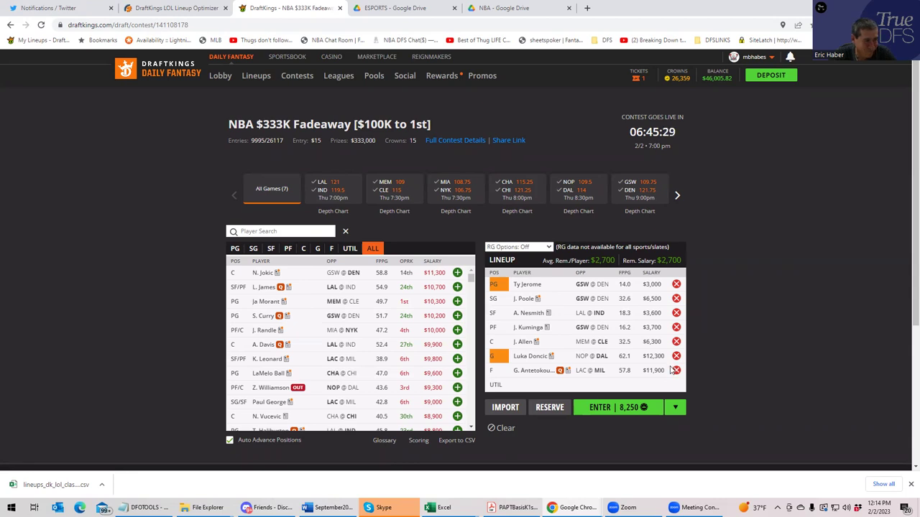
left_click(676, 371)
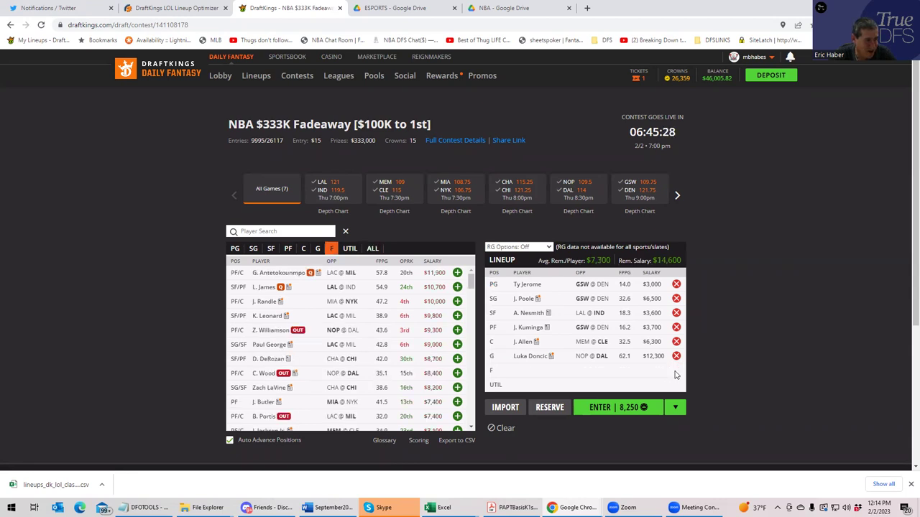
left_click(503, 352)
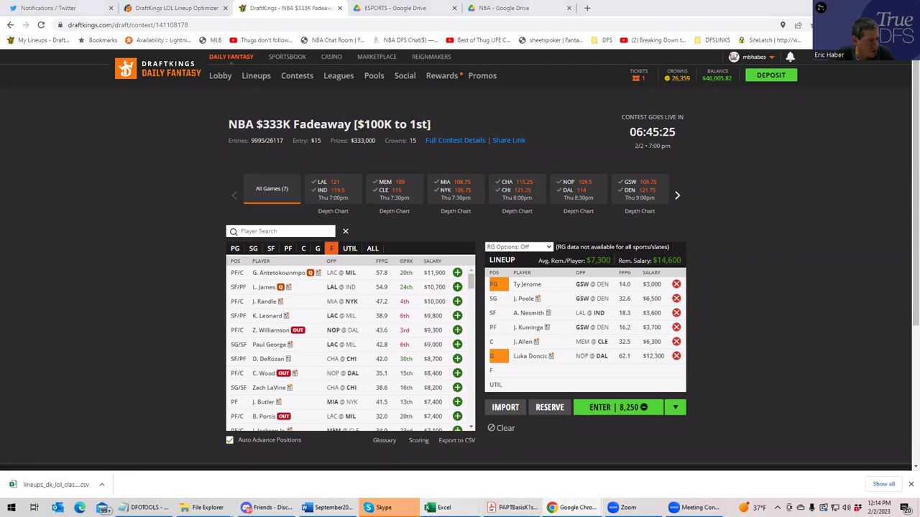
mouse_move(438, 507)
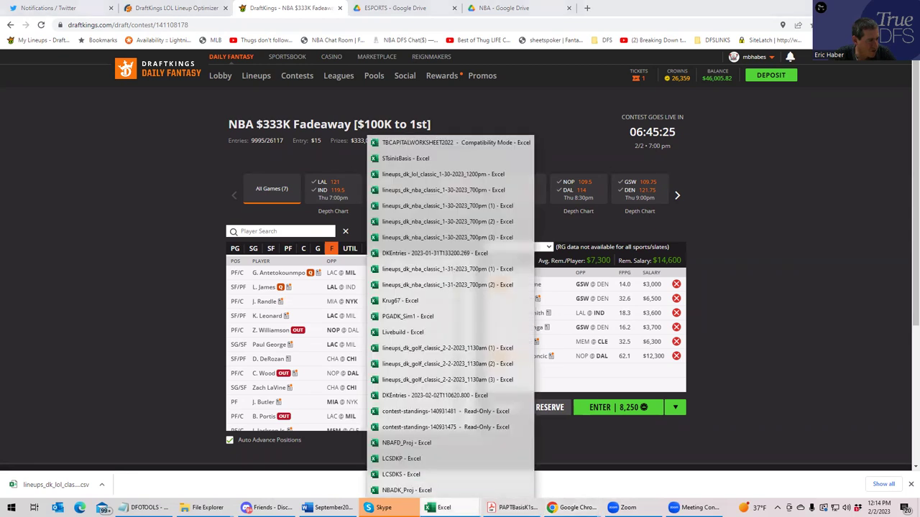
Step: In NBADK_Proj, check the salaries of Adebayo, Tillman, Turner, Josh Green (3900) and DeRozan
left_click(422, 489)
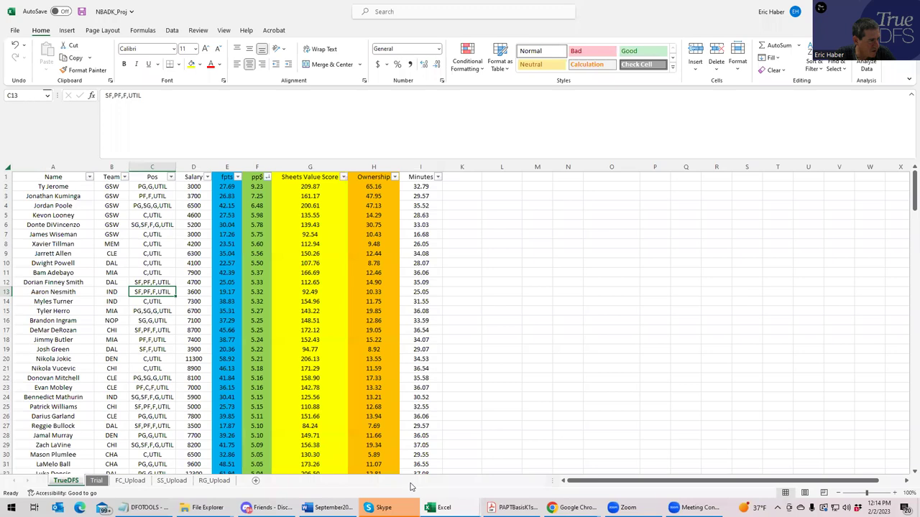
left_click(194, 271)
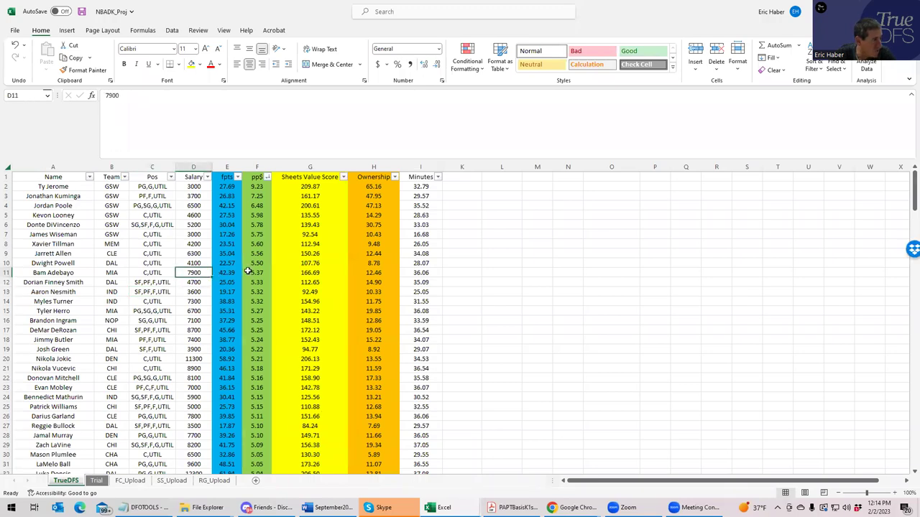
left_click(183, 246)
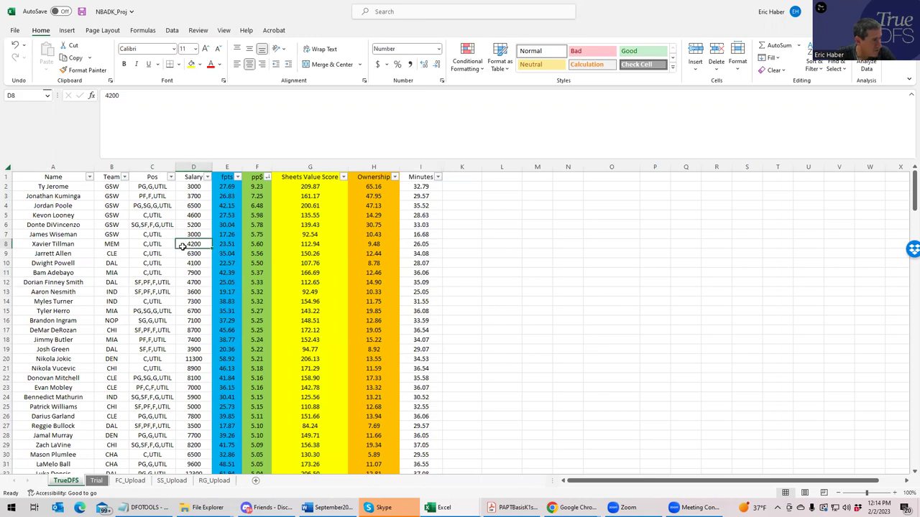
left_click(188, 303)
left_click(195, 310)
left_click(196, 320)
left_click(194, 330)
left_click(192, 347)
left_click(186, 330)
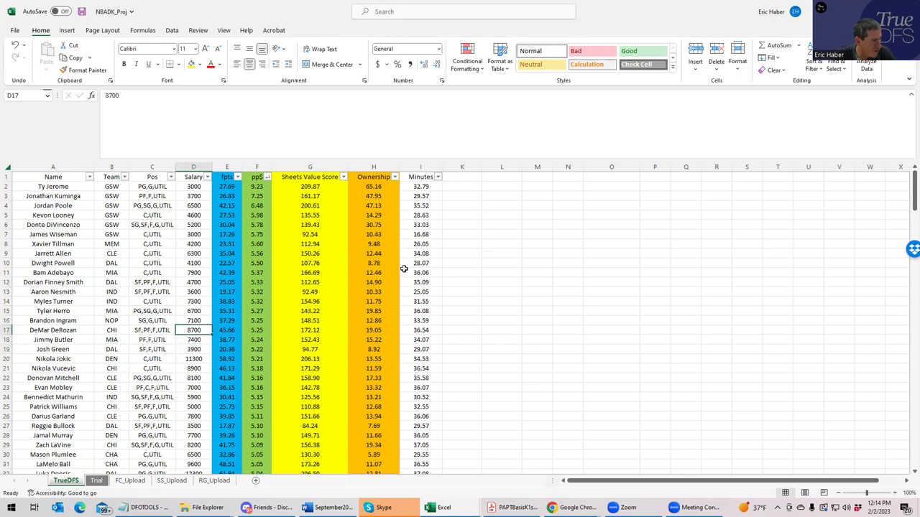
Step: Return to the browser's NBA Google Drive tab and select the address bar
key("alt+Tab")
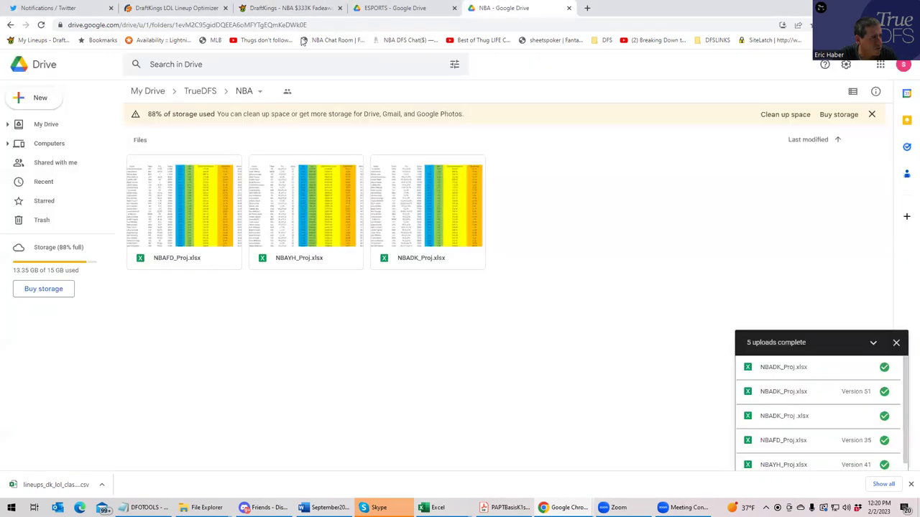
left_click(493, 10)
left_click(316, 25)
Step: Go to sabersim.com and log in
type("sabersim.com")
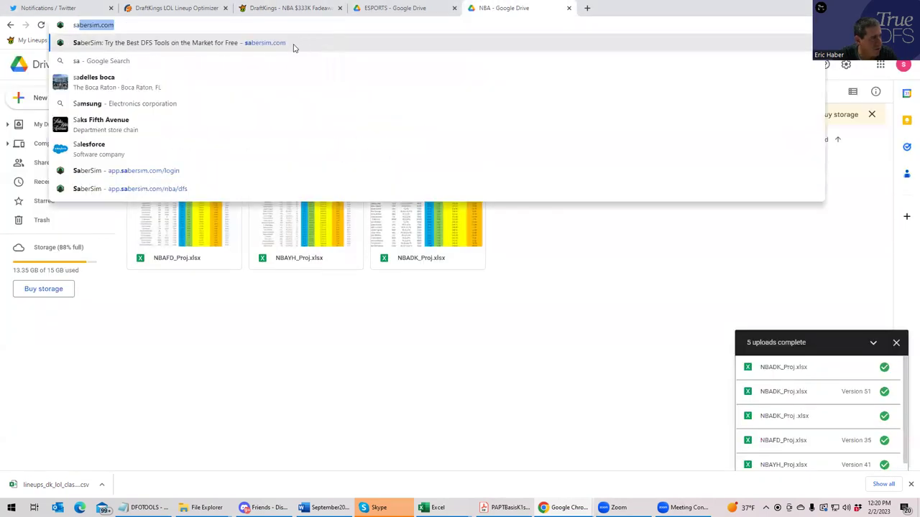
key("Return")
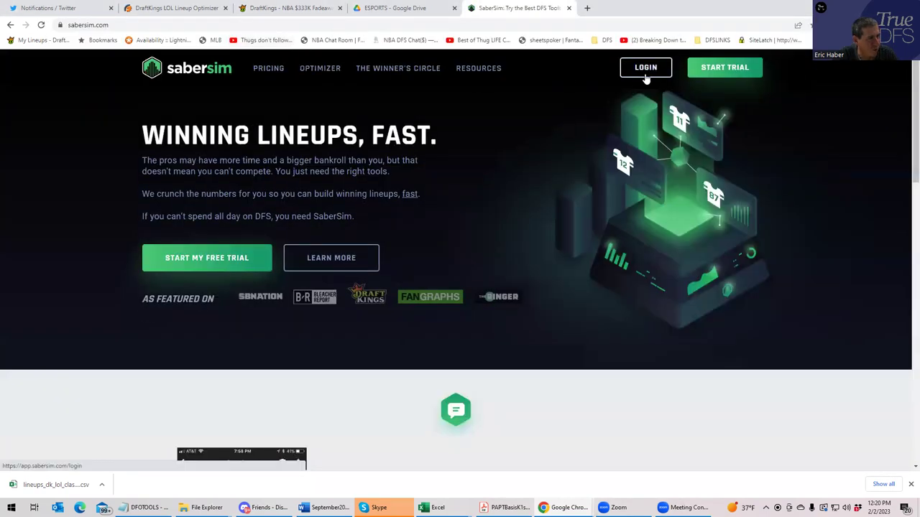
left_click(645, 72)
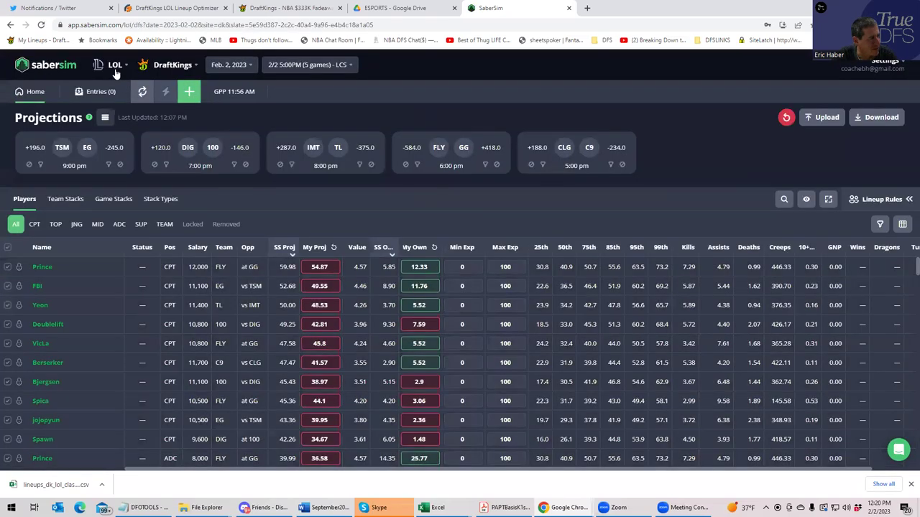
Step: Choose NBA as the sport and DraftKings as the site to load the main slate
left_click(116, 66)
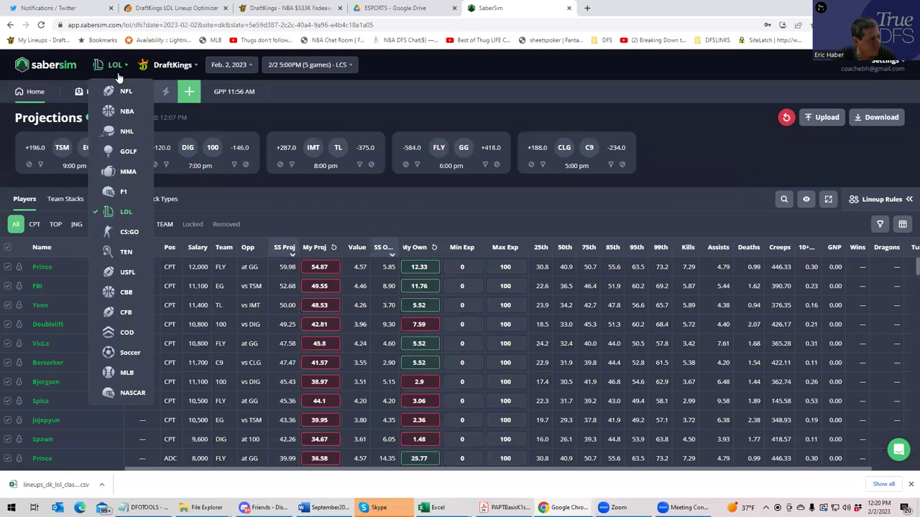
left_click(128, 113)
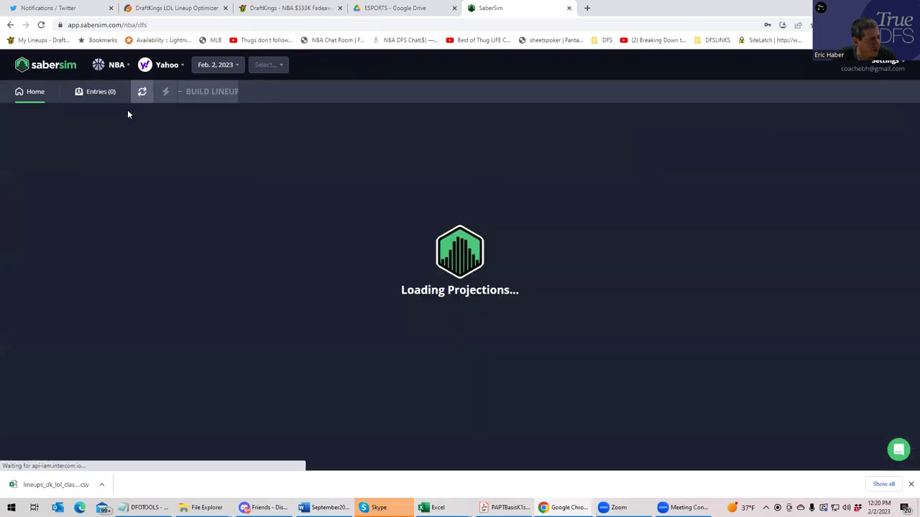
left_click(169, 66)
left_click(169, 94)
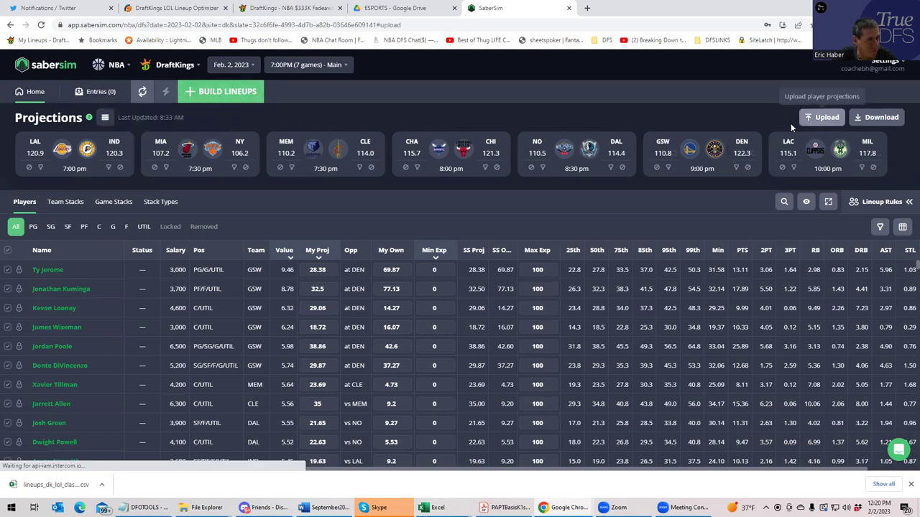
Step: Upload KrugNBA's NBADK_Sim file as custom projections, excluding unlisted players, and save
left_click(819, 118)
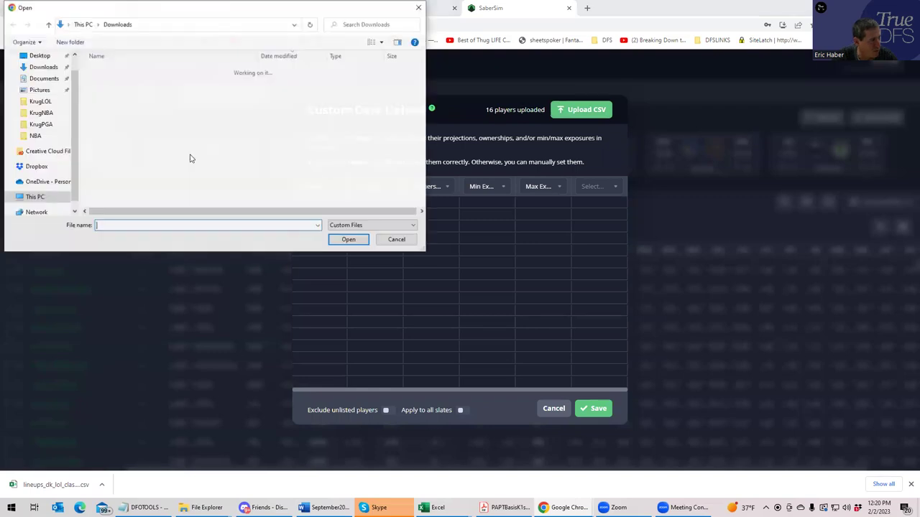
left_click(43, 114)
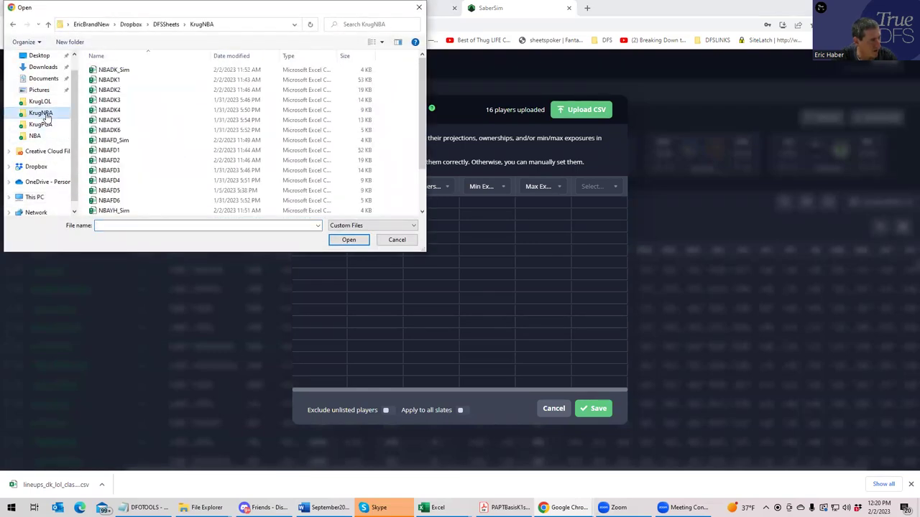
left_click(115, 69)
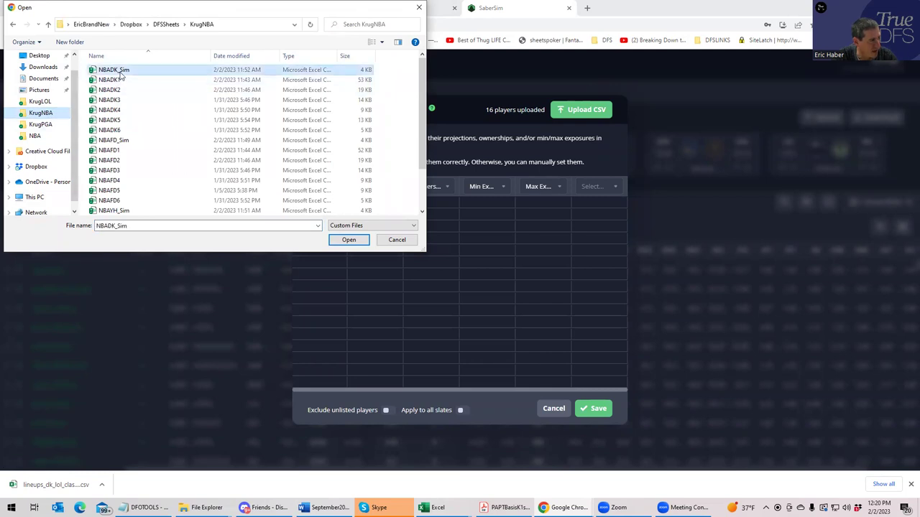
left_click(349, 239)
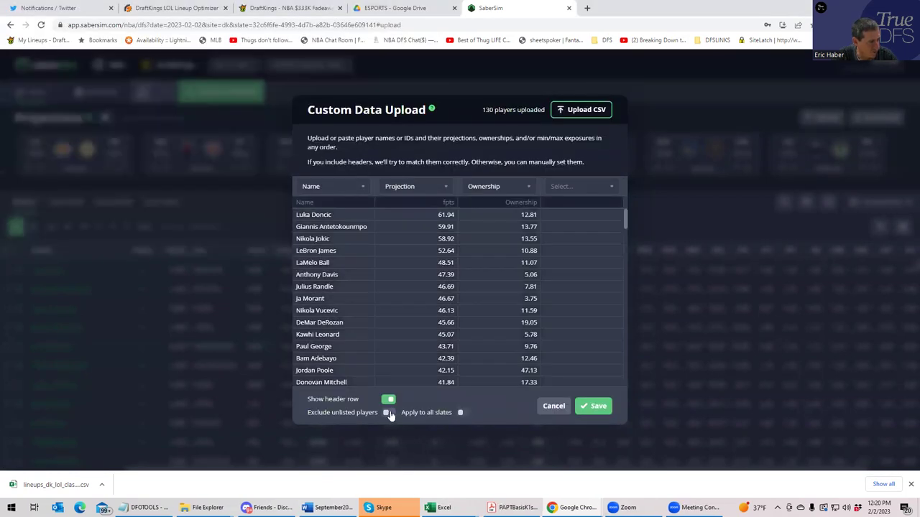
left_click(388, 413)
left_click(594, 407)
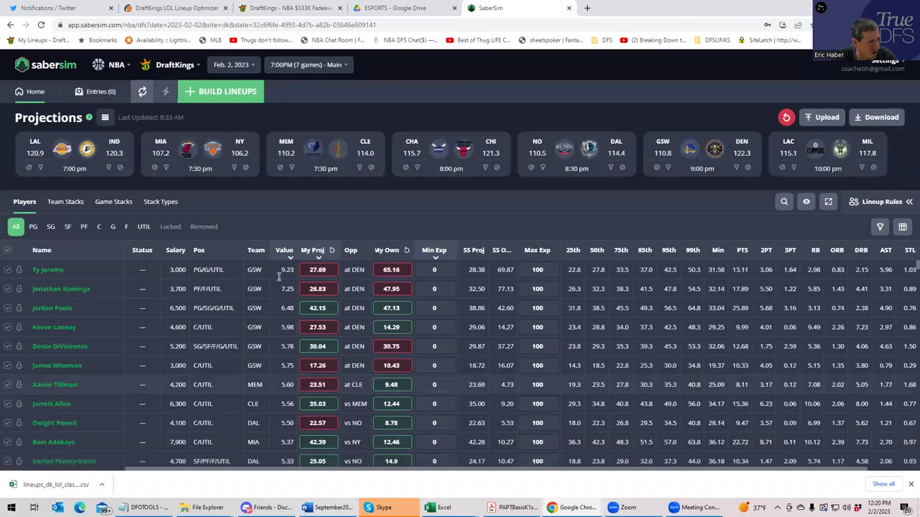
Step: Set the entry limit to 150-max and start a new build of 150 GPP lineups
left_click(228, 95)
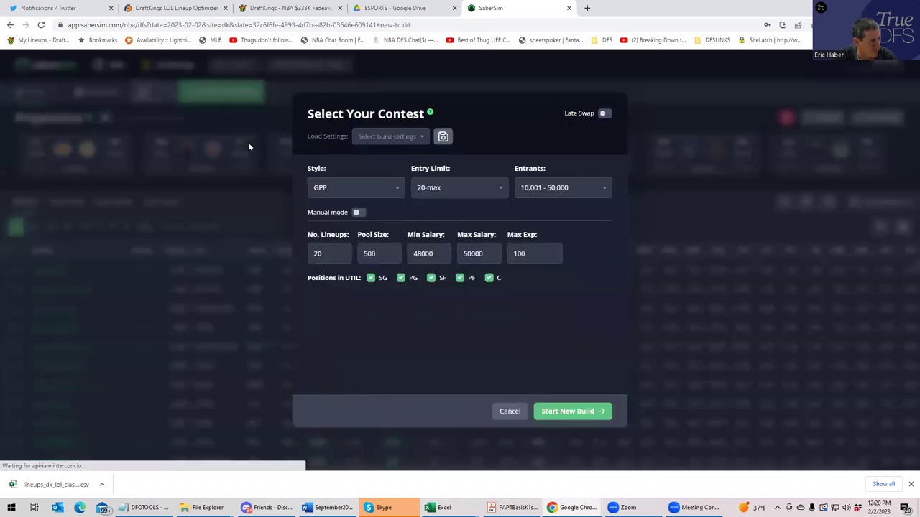
left_click(452, 191)
left_click(438, 260)
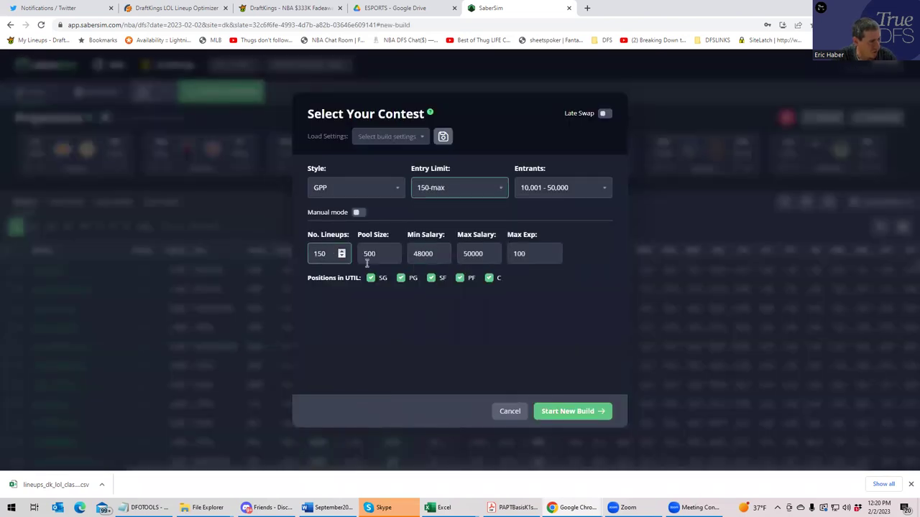
left_click(582, 411)
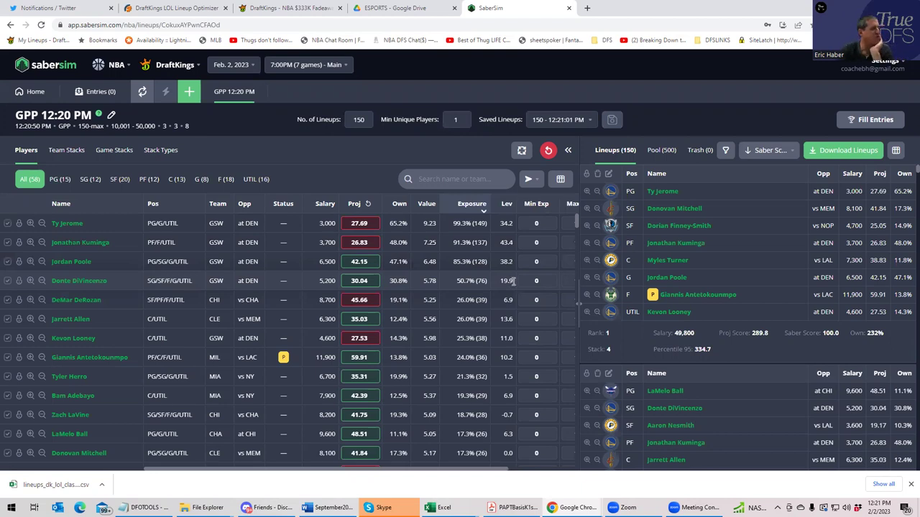
scroll(215, 432, "down", 1)
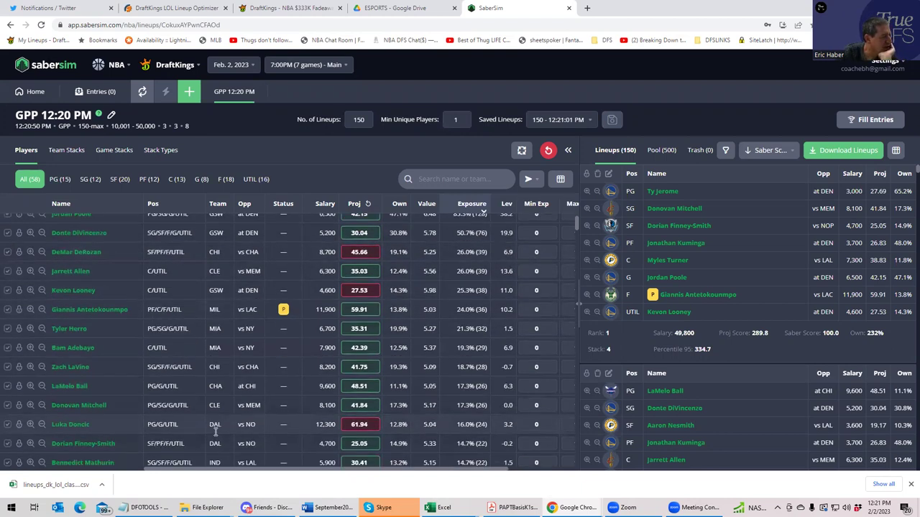
scroll(215, 432, "down", 3)
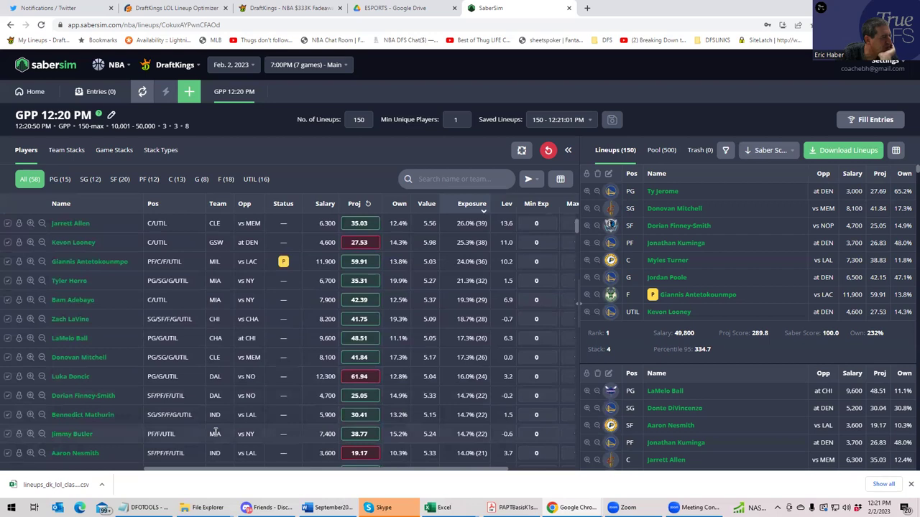
scroll(215, 432, "down", 1)
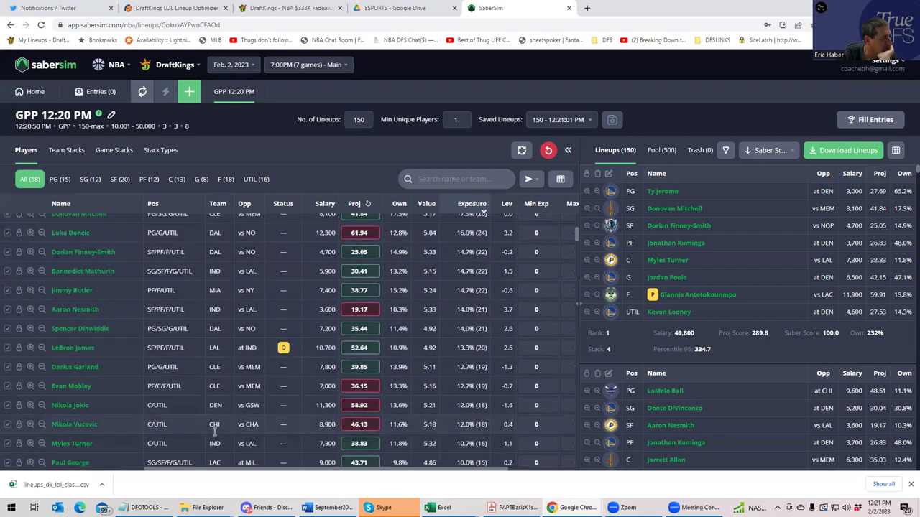
scroll(215, 432, "down", 5)
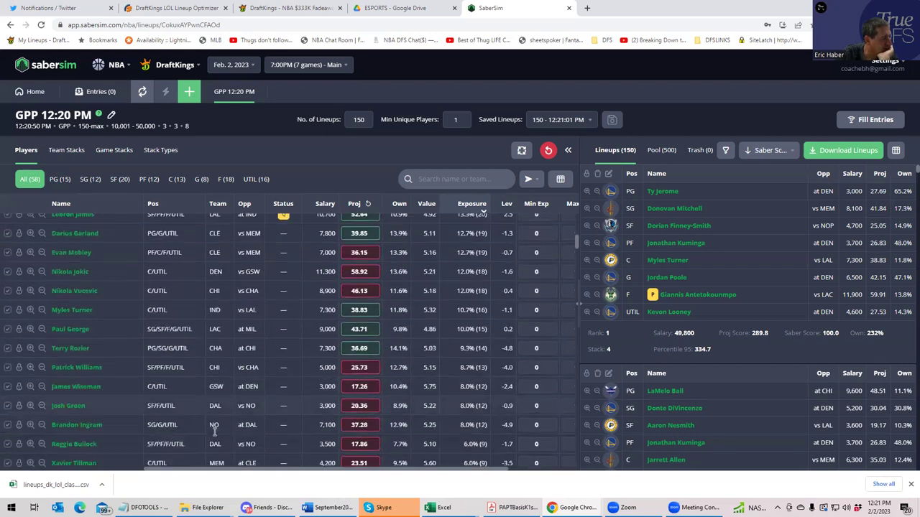
scroll(215, 432, "down", 5)
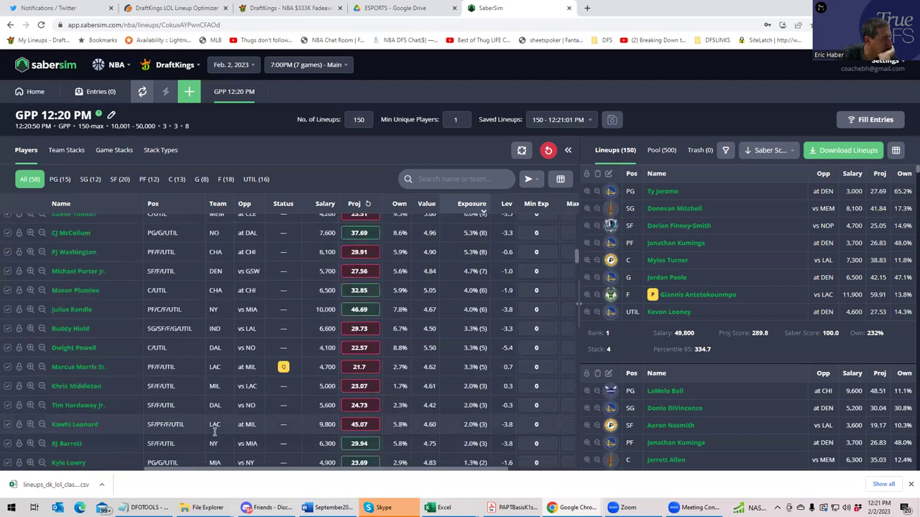
left_click(453, 177)
type("jo")
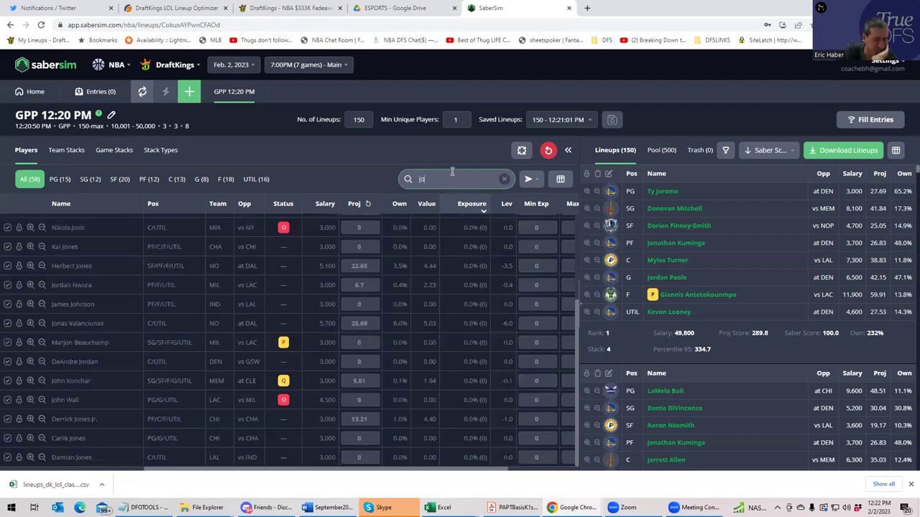
type("c")
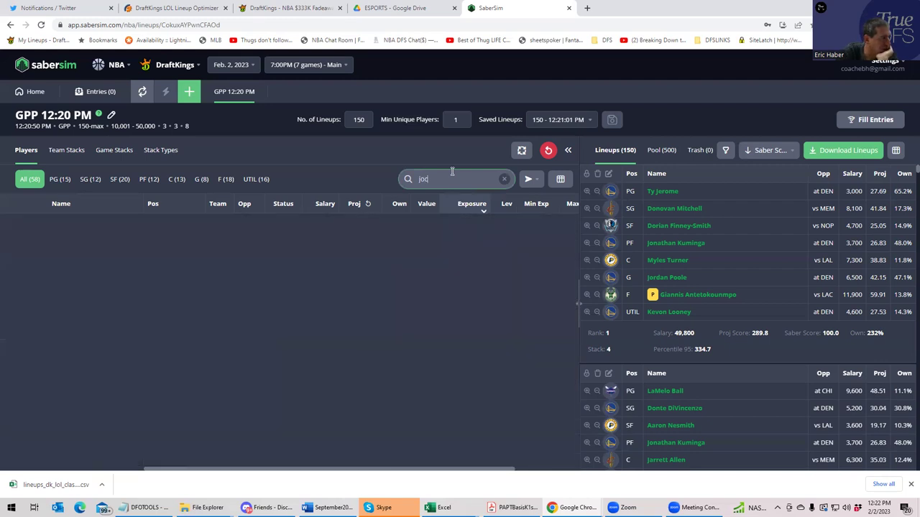
type("k")
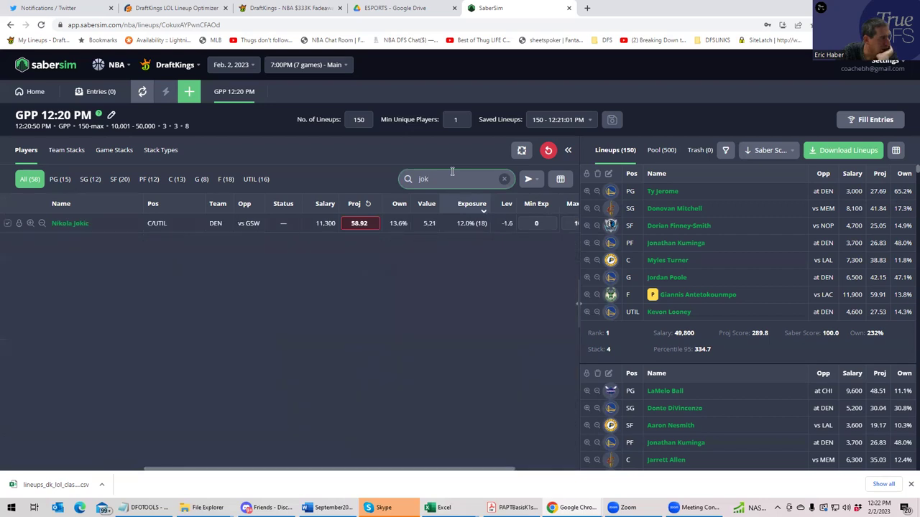
key("BackSpace")
key("BackSpace")
key("BackSpace")
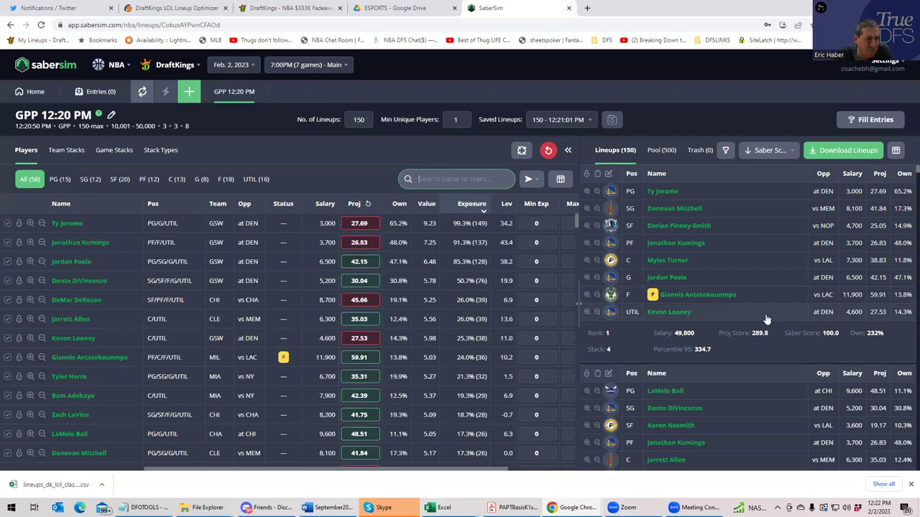
scroll(765, 323, "down", 2)
scroll(765, 338, "down", 2)
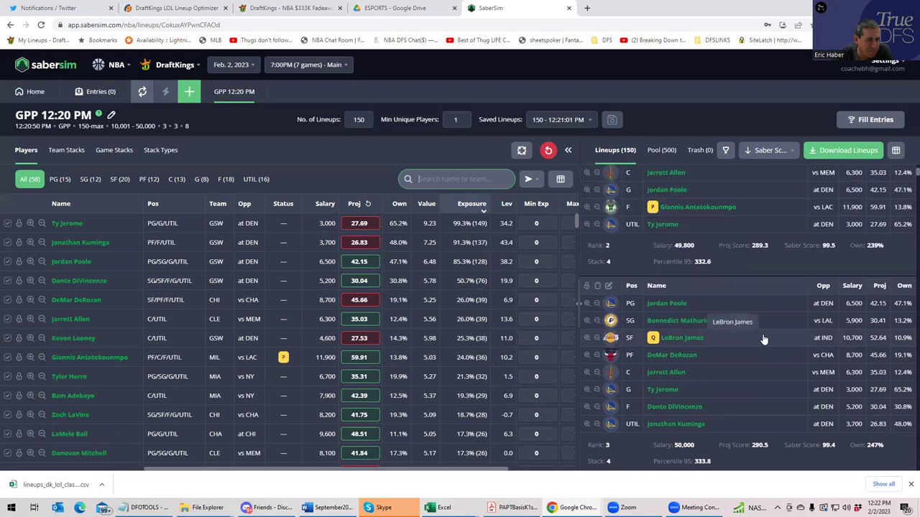
scroll(761, 336, "down", 6)
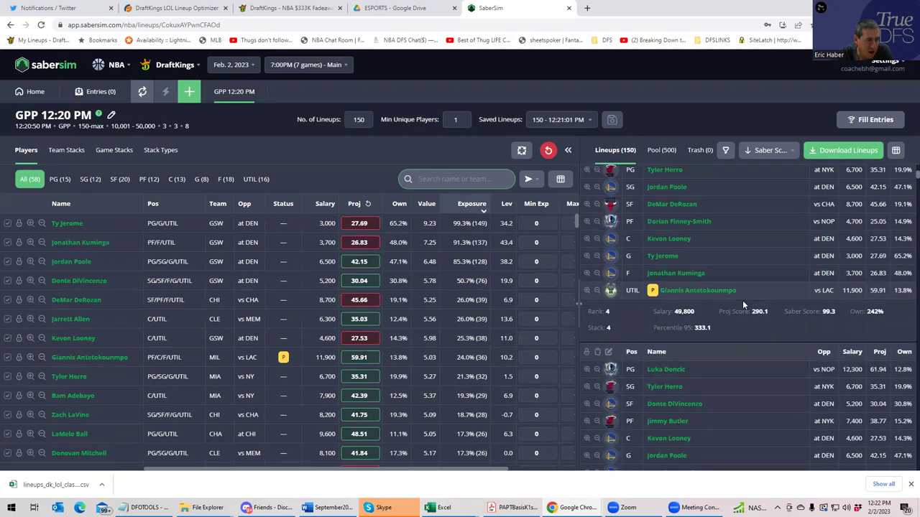
scroll(742, 307, "down", 1)
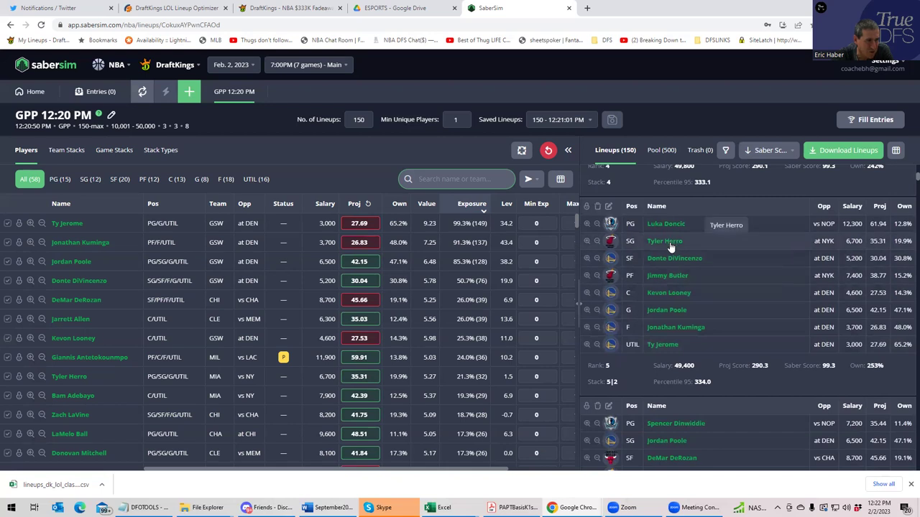
scroll(679, 258, "down", 1)
scroll(682, 262, "down", 1)
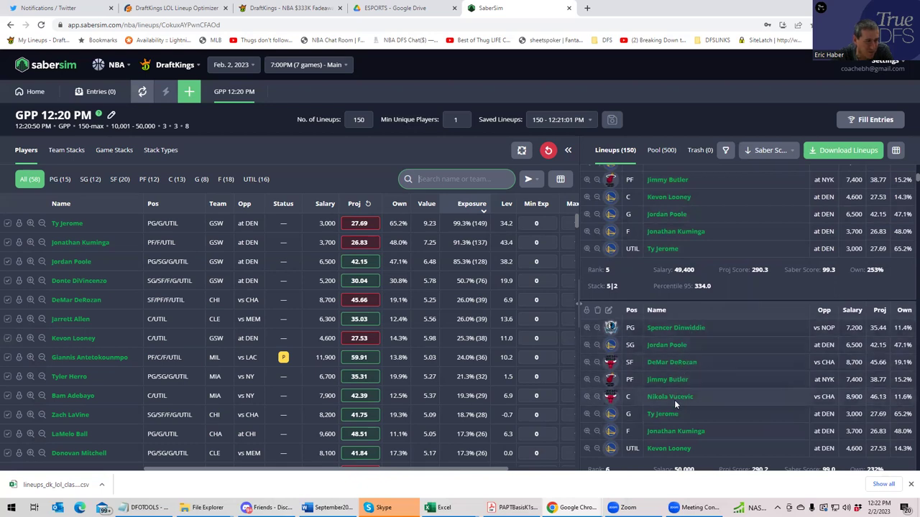
scroll(674, 399, "down", 2)
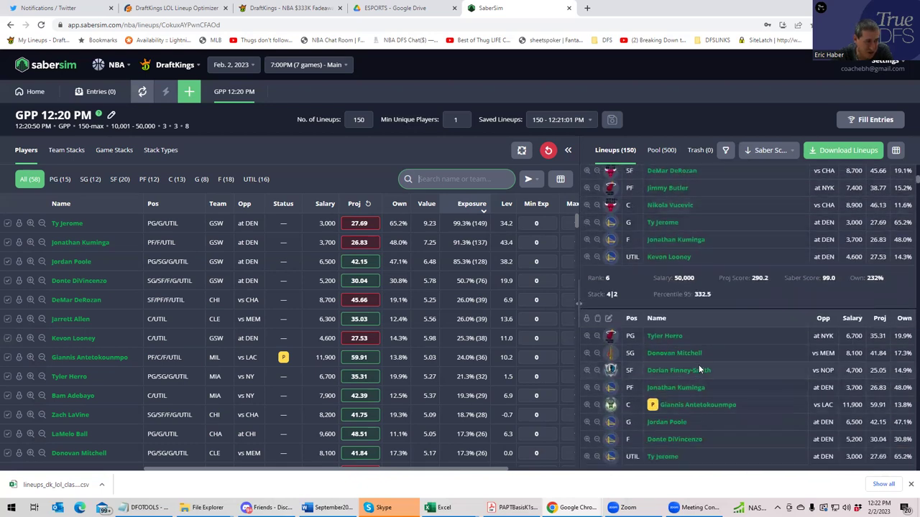
scroll(699, 357, "down", 3)
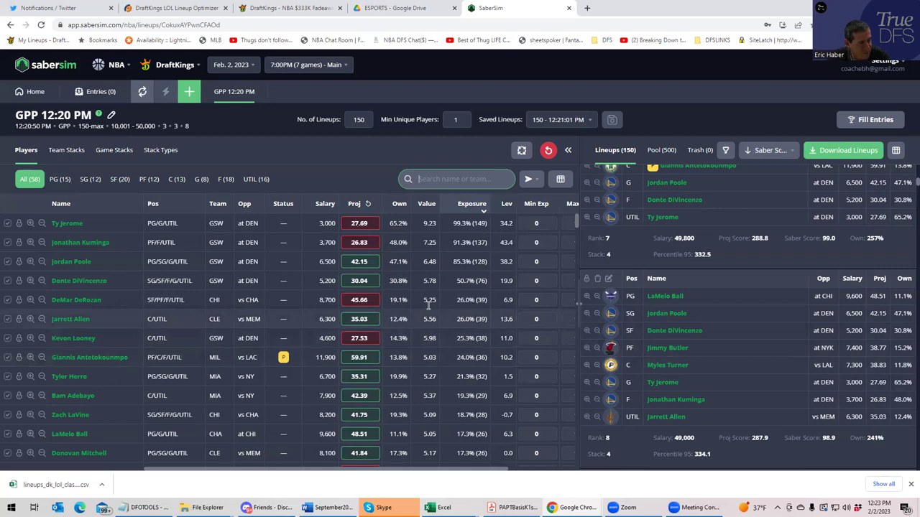
Step: Show the Stack Types breakdown above the players table
left_click(163, 152)
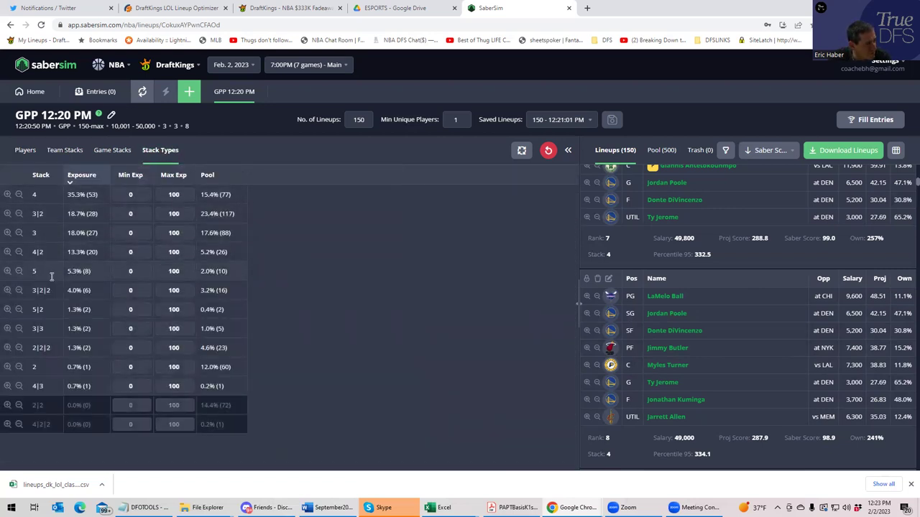